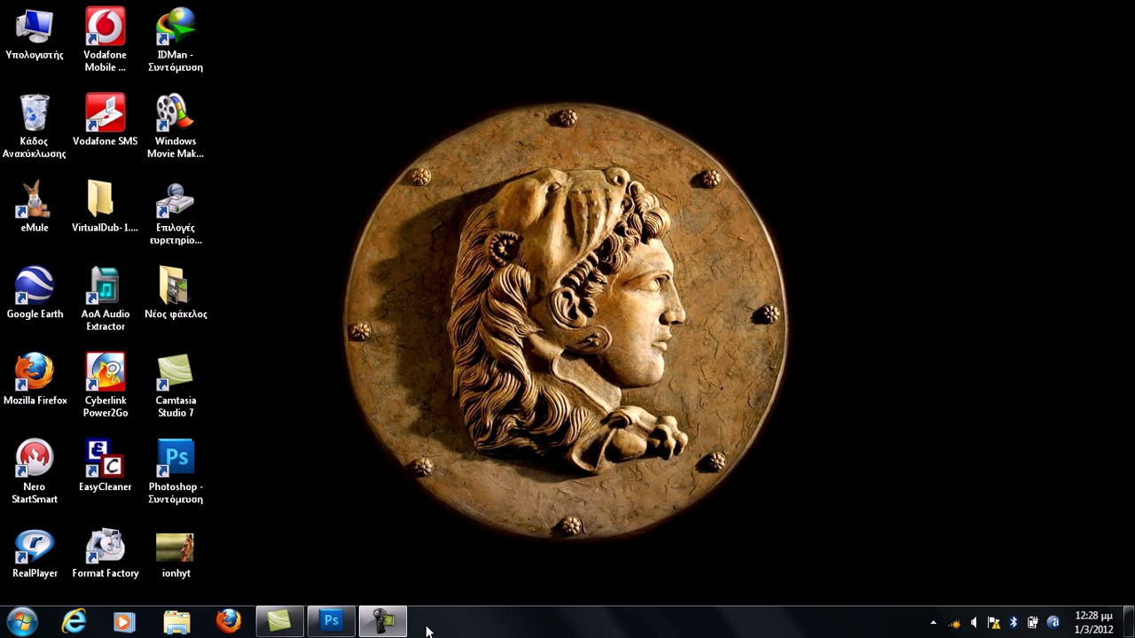
# Restore the Photoshop window from the Windows taskbar
pyautogui.click(333, 622)
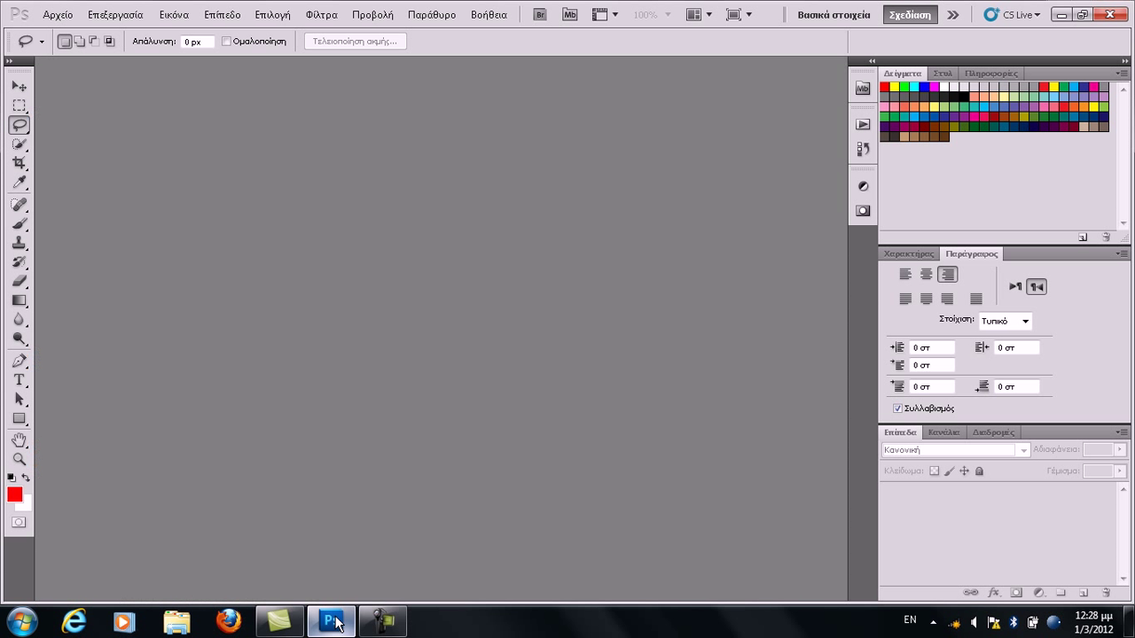
# Open ionhyt.jpg from the Desktop folder as a new document
pyautogui.click(58, 17)
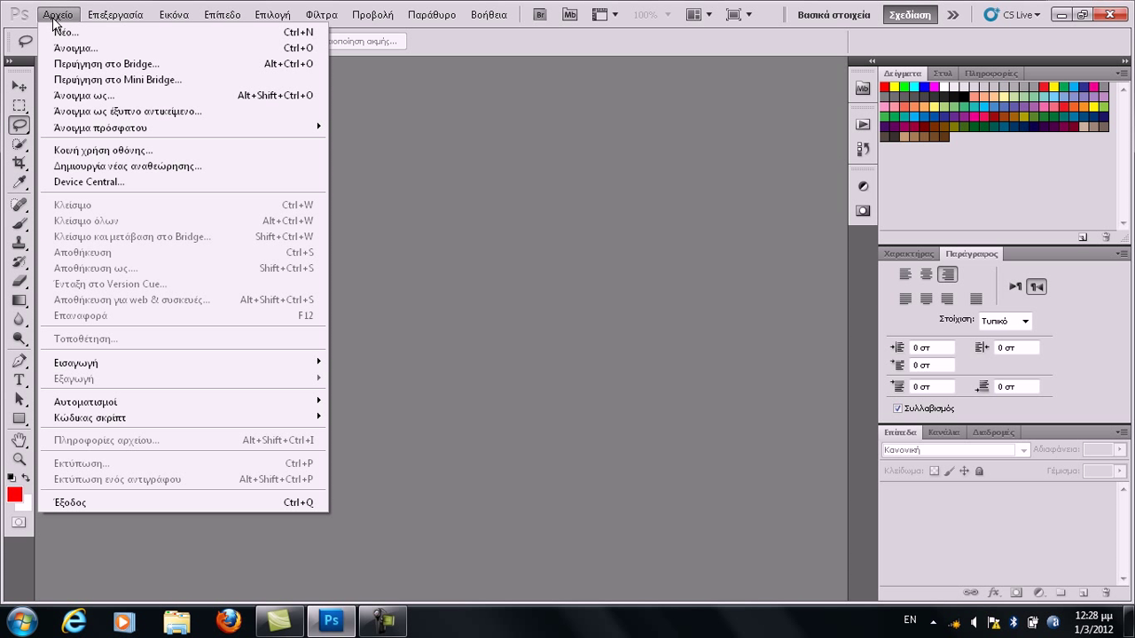
pyautogui.click(133, 45)
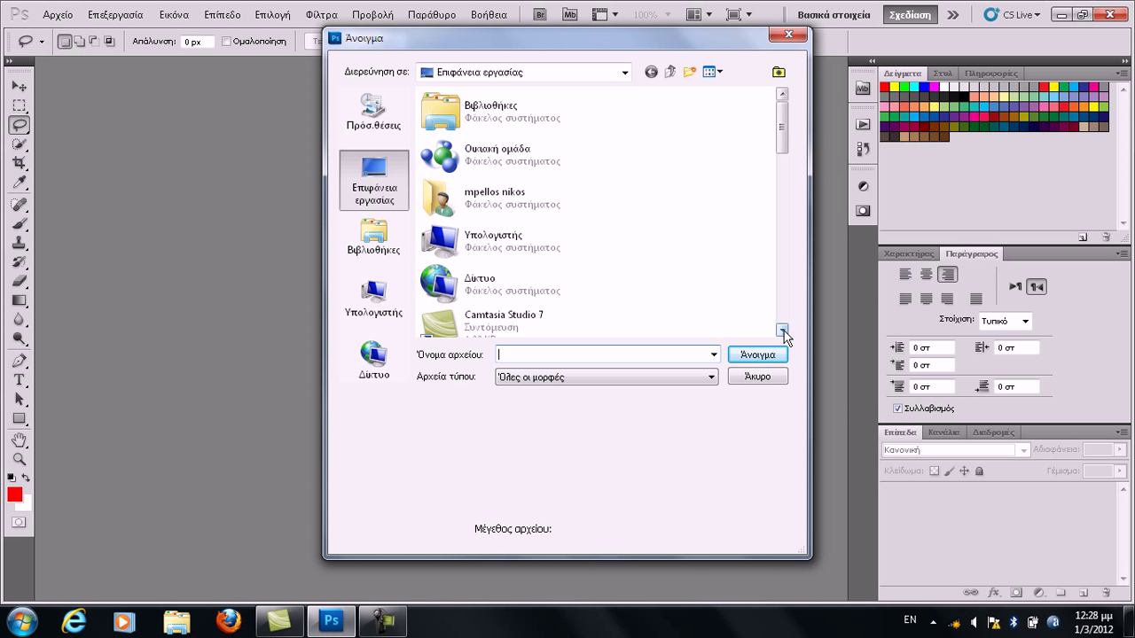
pyautogui.click(782, 331)
pyautogui.click(782, 330)
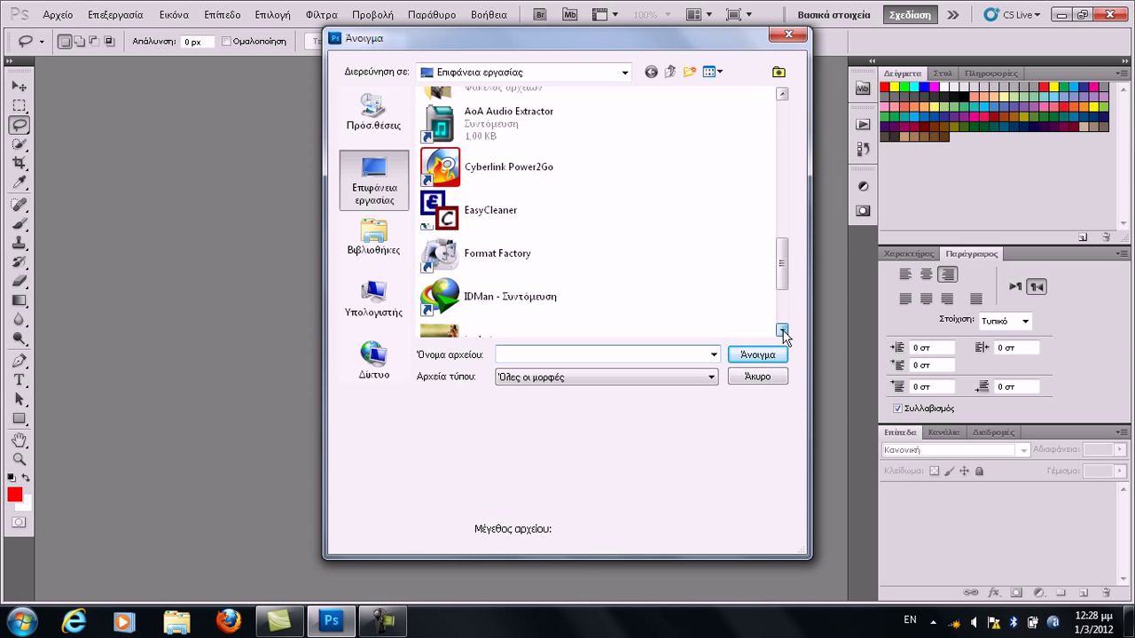
pyautogui.click(782, 331)
pyautogui.click(581, 299)
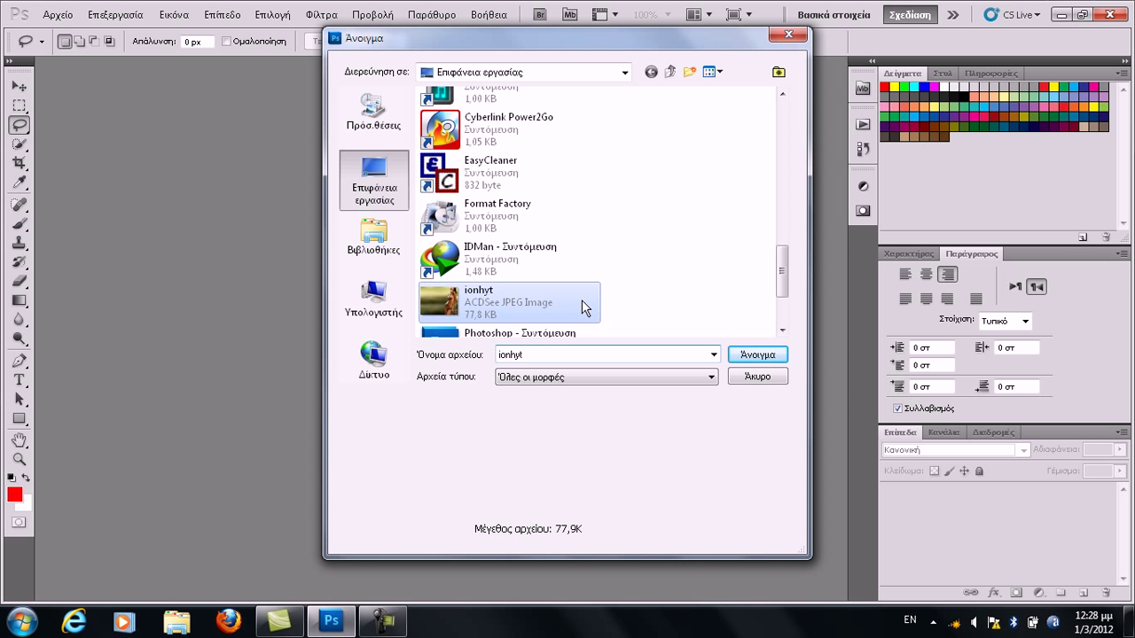
pyautogui.doubleClick(582, 300)
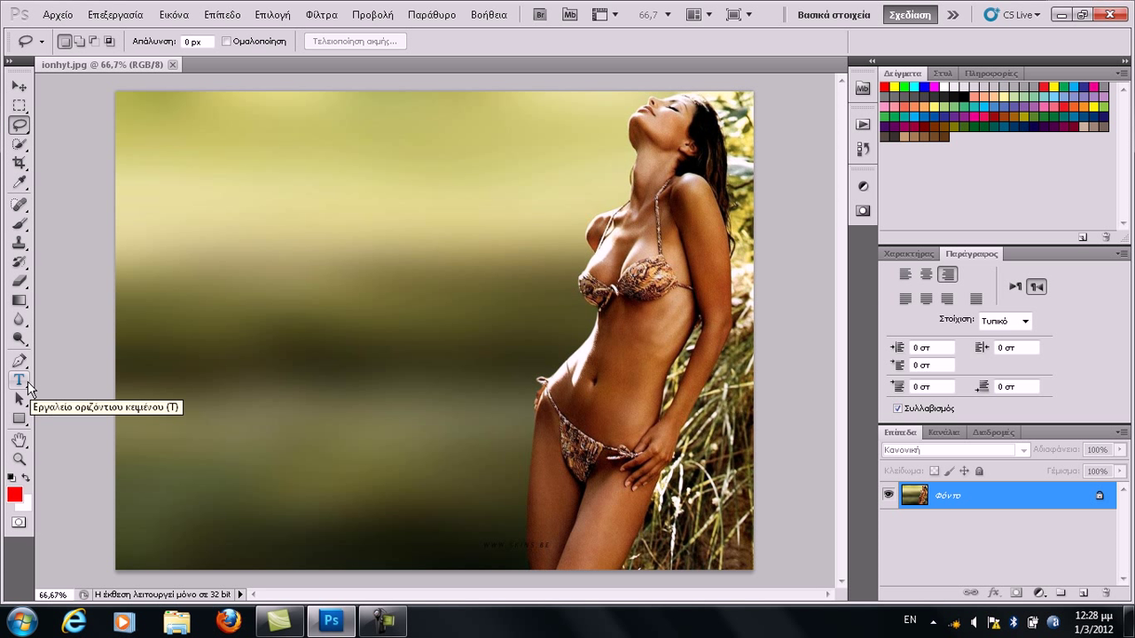
pyautogui.click(27, 382)
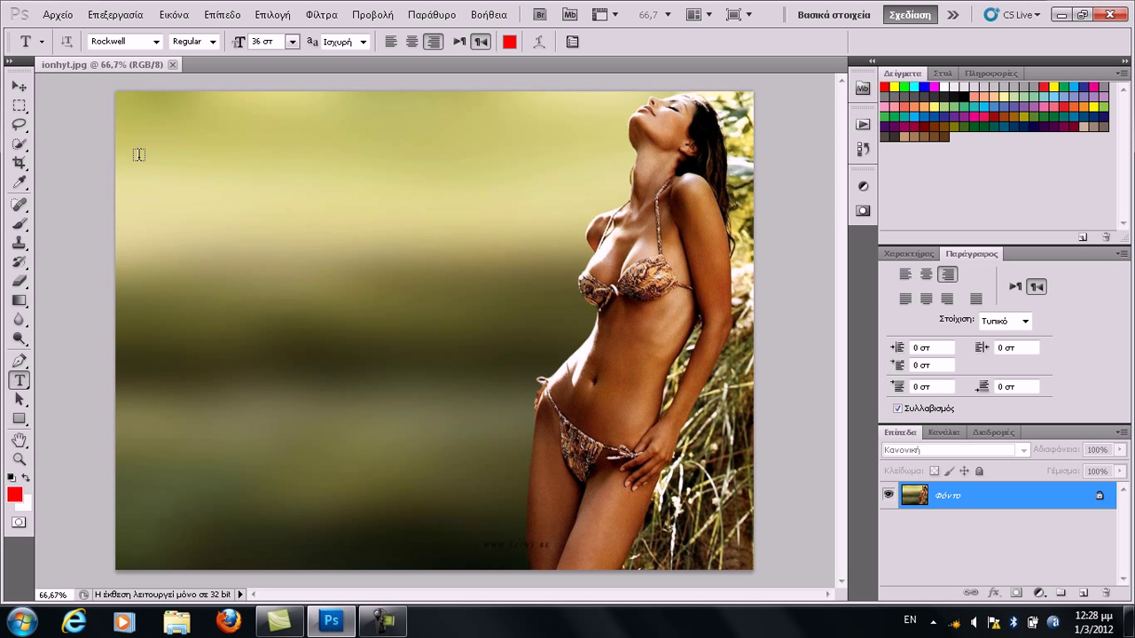
pyautogui.click(405, 146)
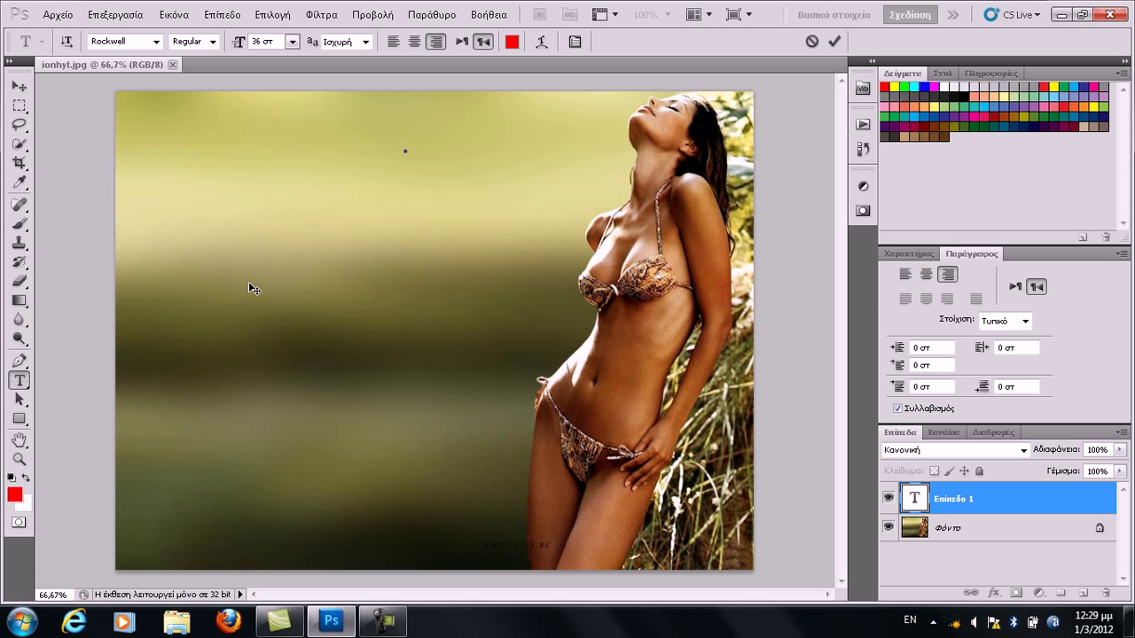
pyautogui.write('nikos mpellos')
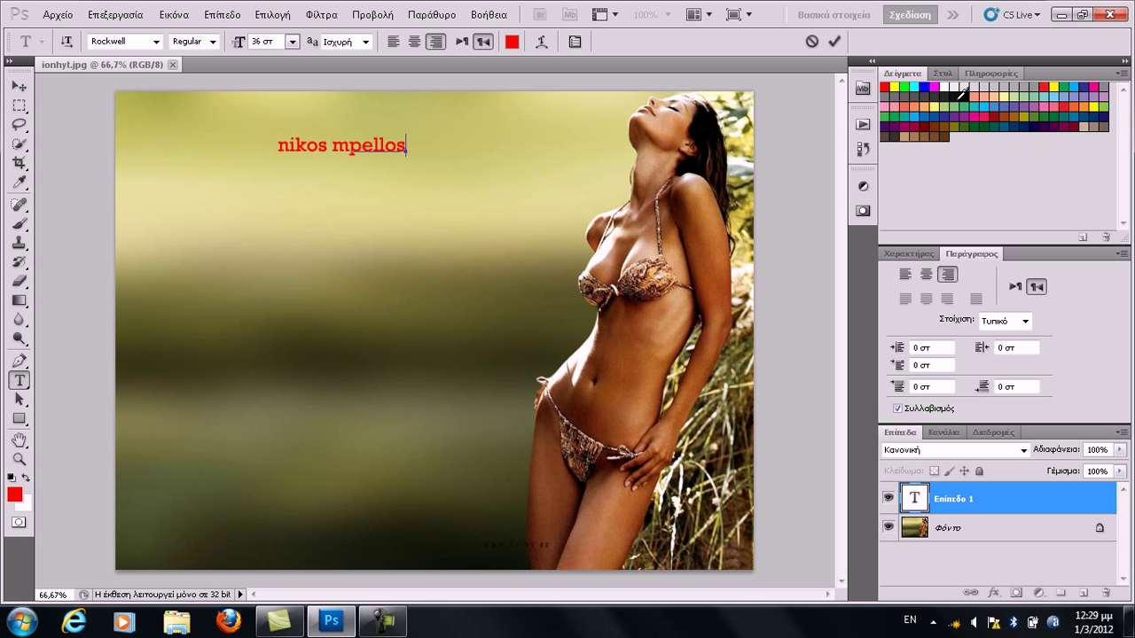
pyautogui.press('BackSpace')
pyautogui.press('BackSpace')
pyautogui.press('BackSpace')
pyautogui.press('BackSpace')
pyautogui.press('BackSpace')
pyautogui.press('BackSpace')
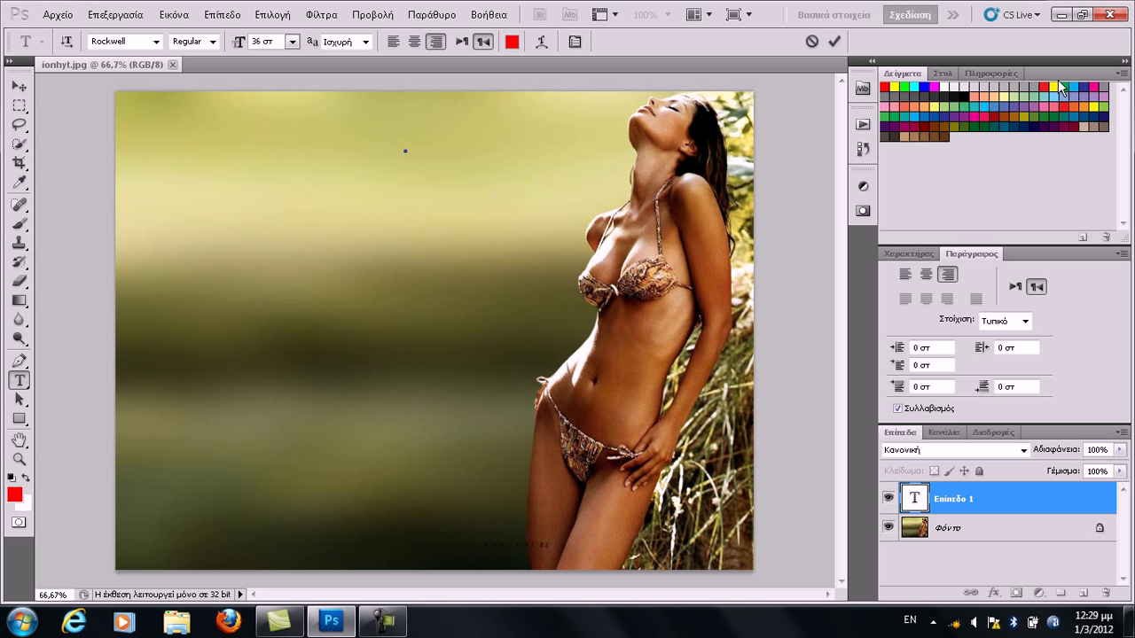
pyautogui.click(972, 91)
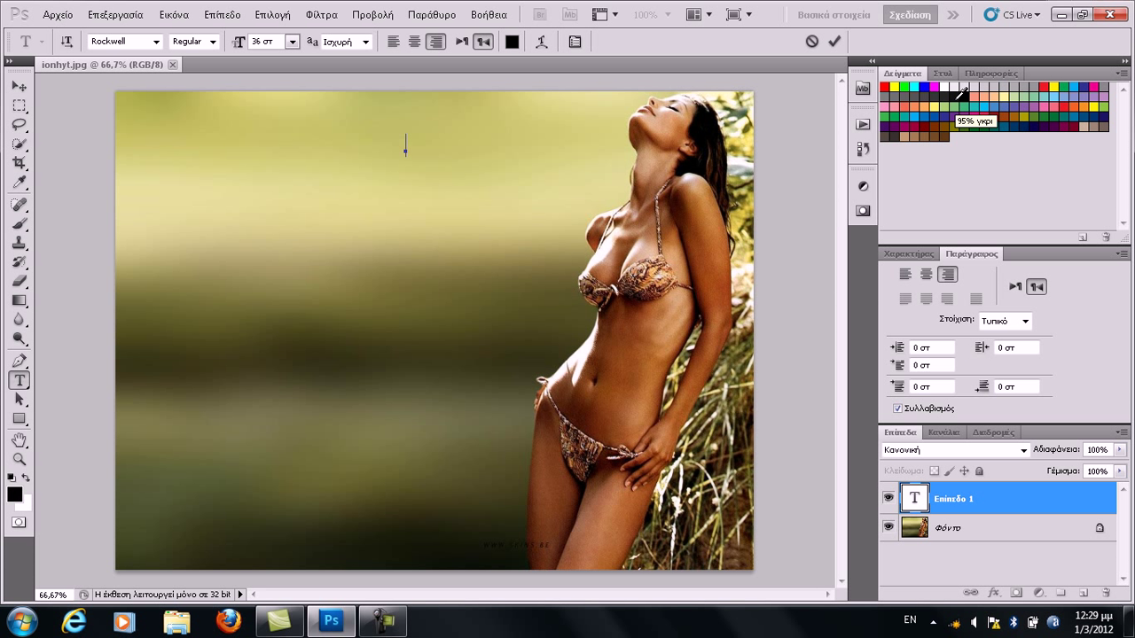
pyautogui.write('nikos')
pyautogui.write('mpello')
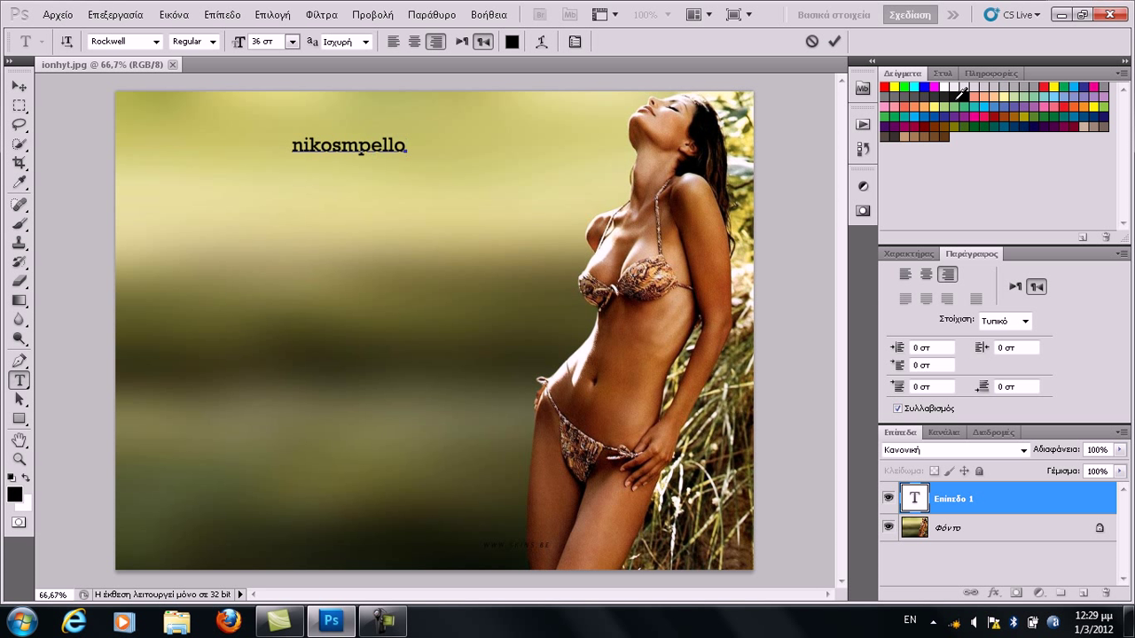
pyautogui.write('s')
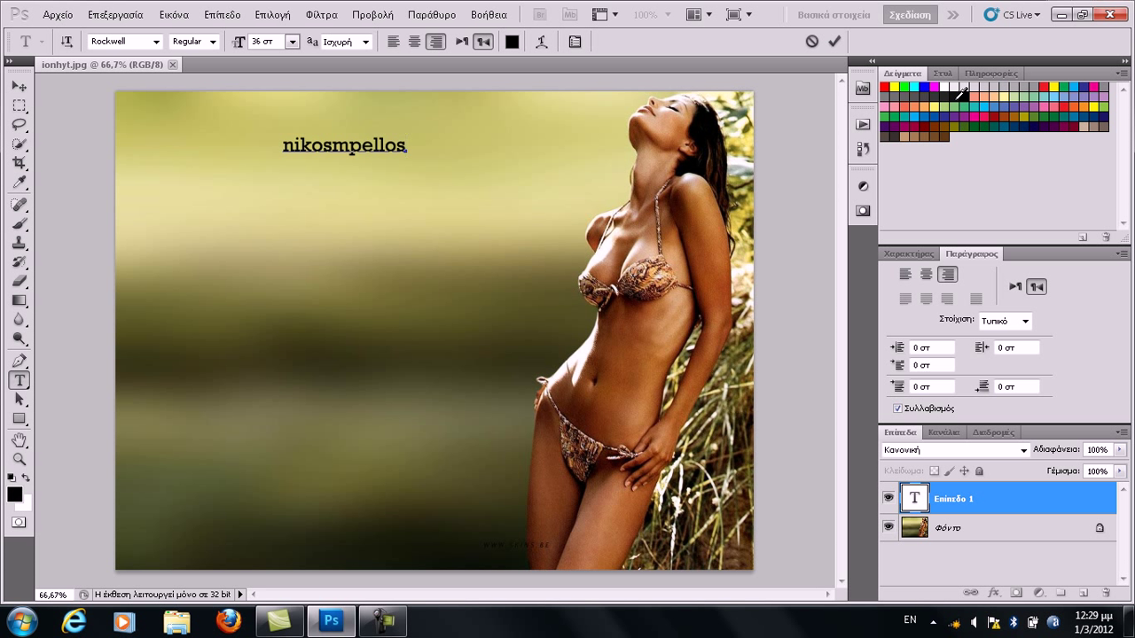
pyautogui.press('BackSpace')
pyautogui.press('BackSpace')
pyautogui.press('BackSpace')
pyautogui.press('BackSpace')
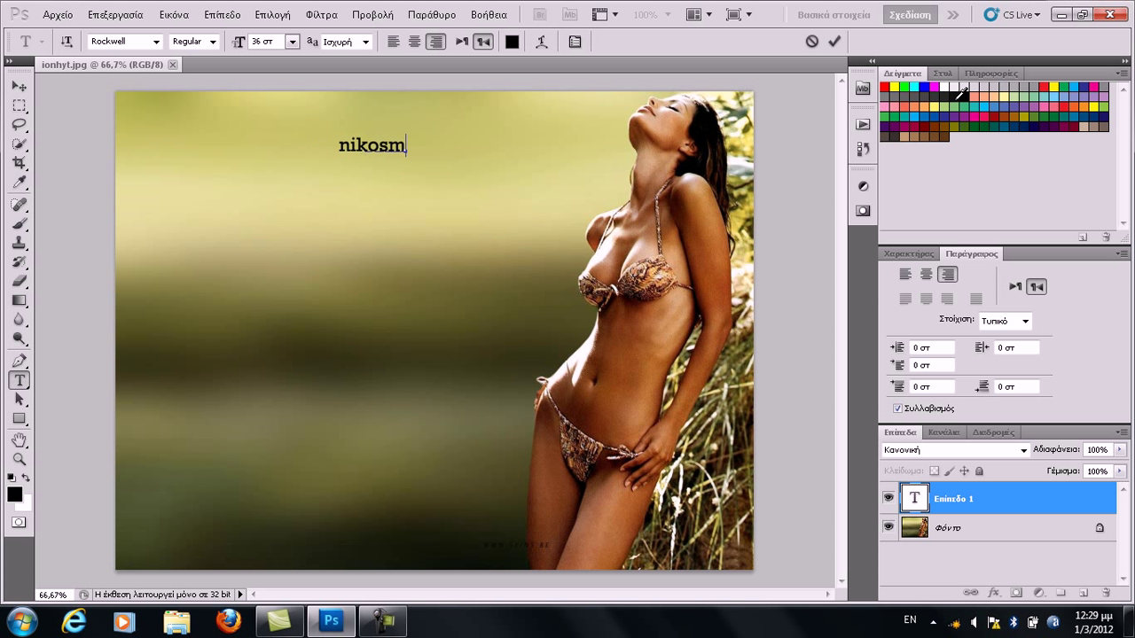
pyautogui.press('BackSpace')
pyautogui.press('BackSpace')
pyautogui.press('BackSpace')
pyautogui.click(923, 86)
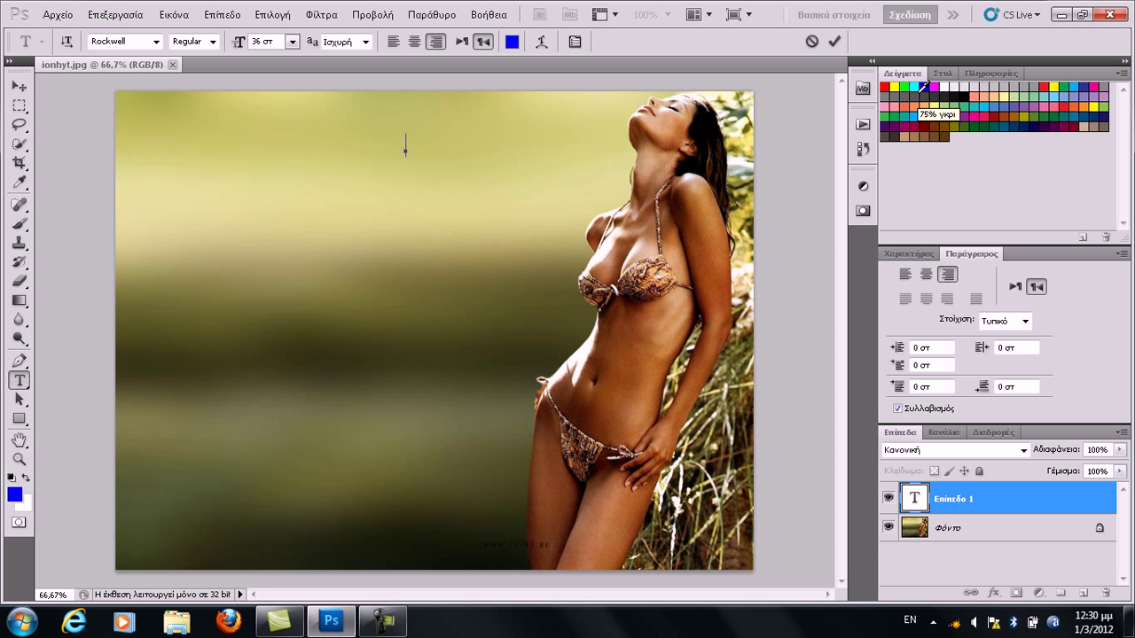
pyautogui.write('nikos')
pyautogui.write(' mpellos')
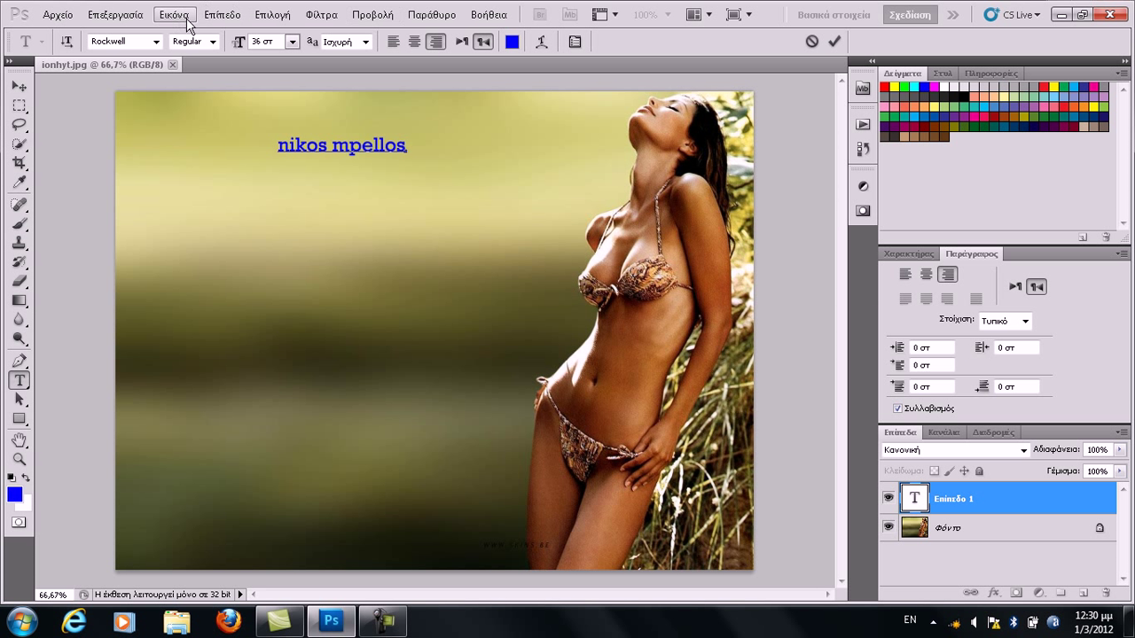
# Try an 11 pt font size with a trial 'nikos', then erase it
pyautogui.click(293, 47)
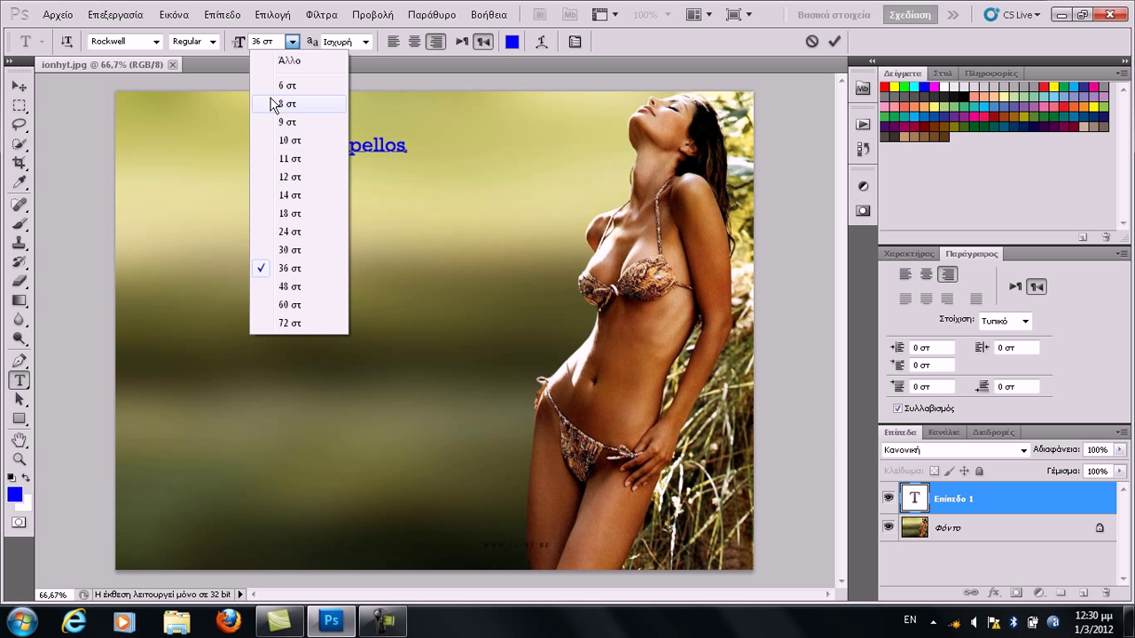
pyautogui.click(272, 160)
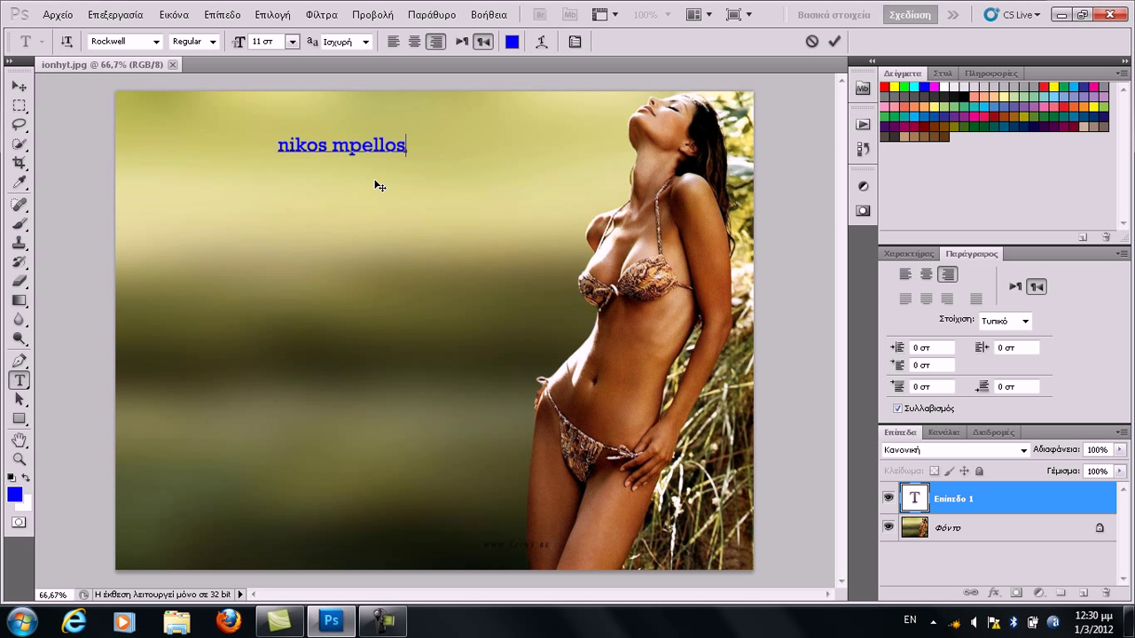
pyautogui.press('BackSpace')
pyautogui.press('BackSpace')
pyautogui.press('BackSpace')
pyautogui.press('BackSpace')
pyautogui.press('BackSpace')
pyautogui.press('BackSpace')
pyautogui.press('BackSpace')
pyautogui.press('BackSpace')
pyautogui.press('BackSpace')
pyautogui.press('BackSpace')
pyautogui.write('nik')
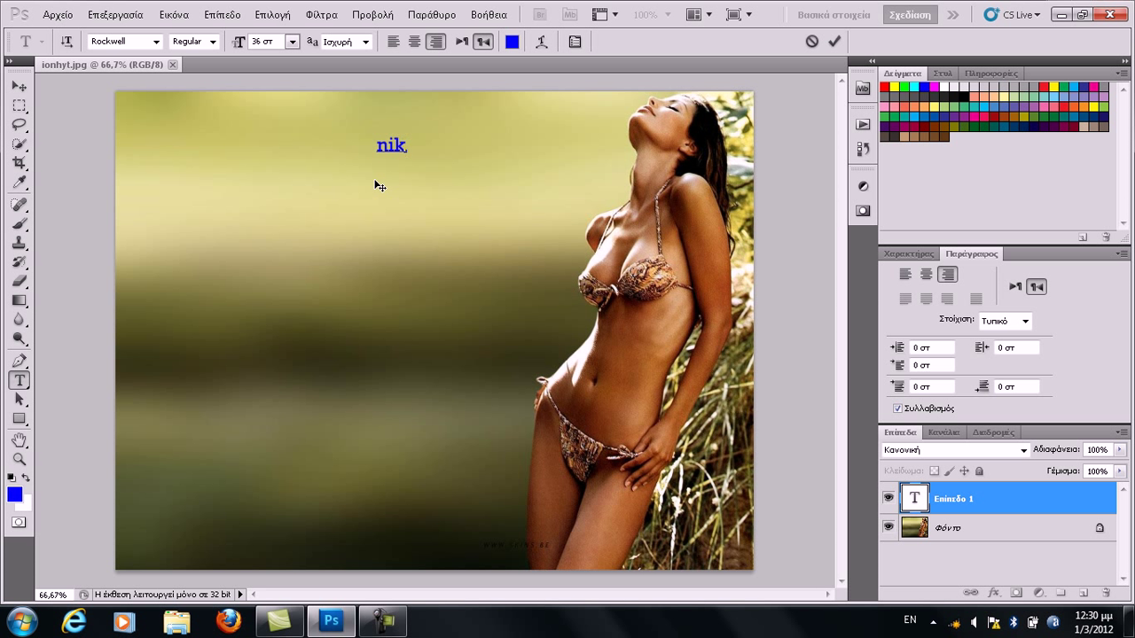
pyautogui.write('os')
pyautogui.press('BackSpace')
pyautogui.press('BackSpace')
pyautogui.press('BackSpace')
pyautogui.click(293, 42)
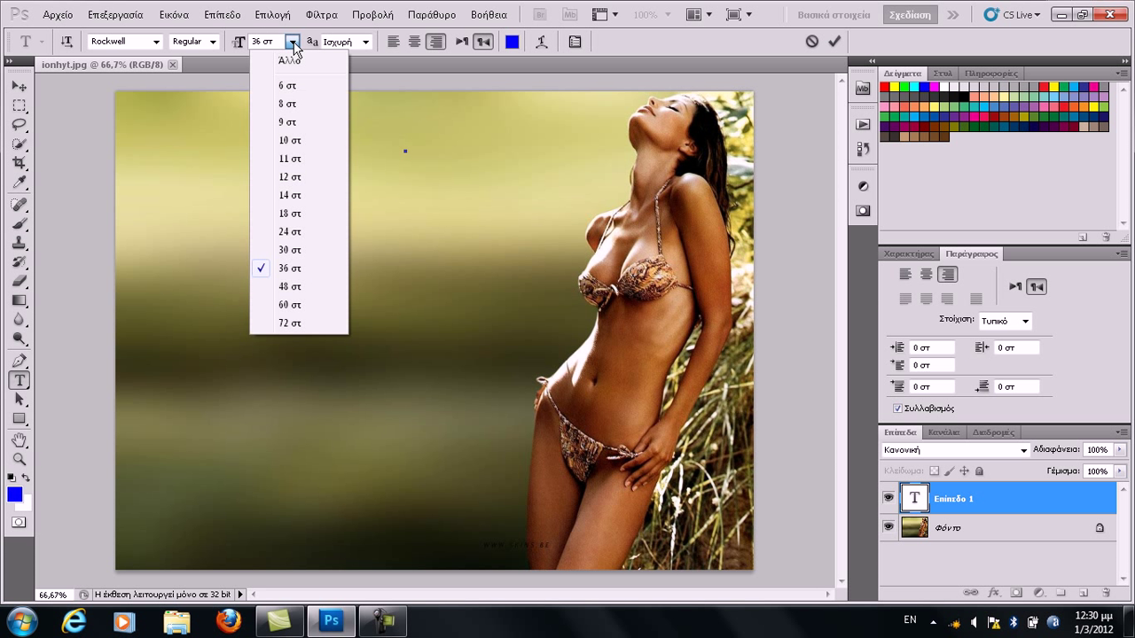
pyautogui.click(298, 306)
pyautogui.write('nikos')
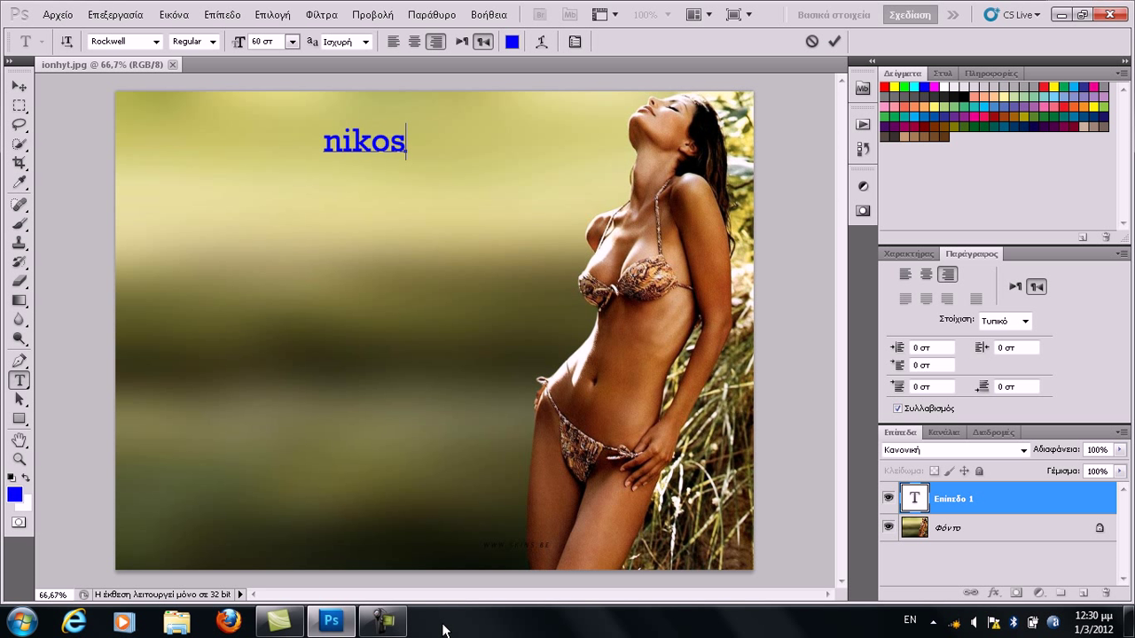
pyautogui.write(' mpe')
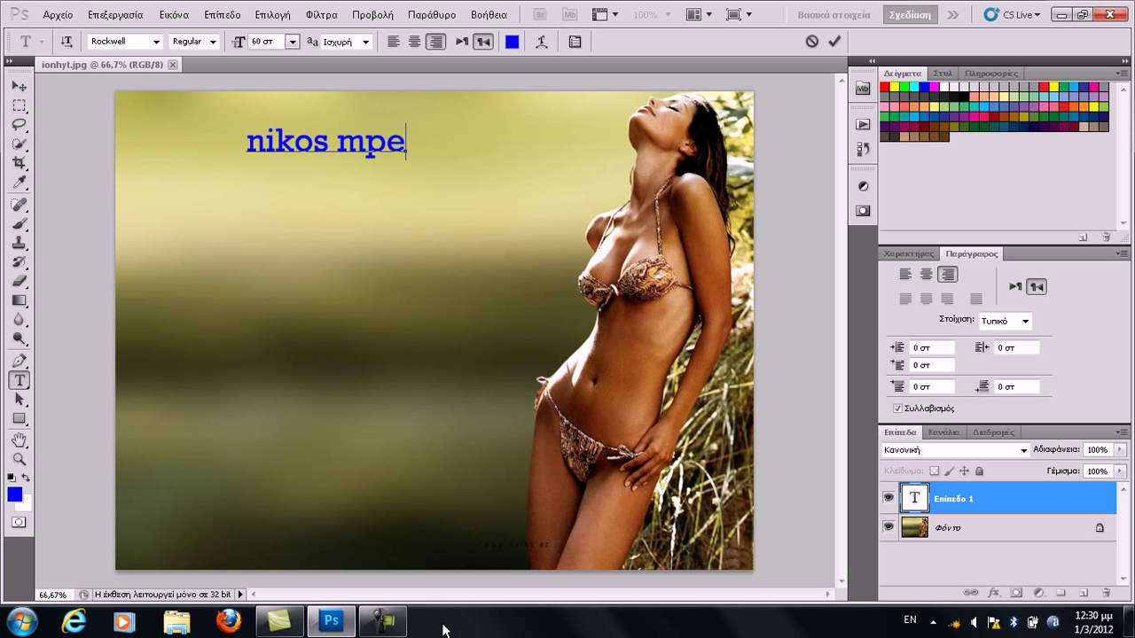
pyautogui.write('llos')
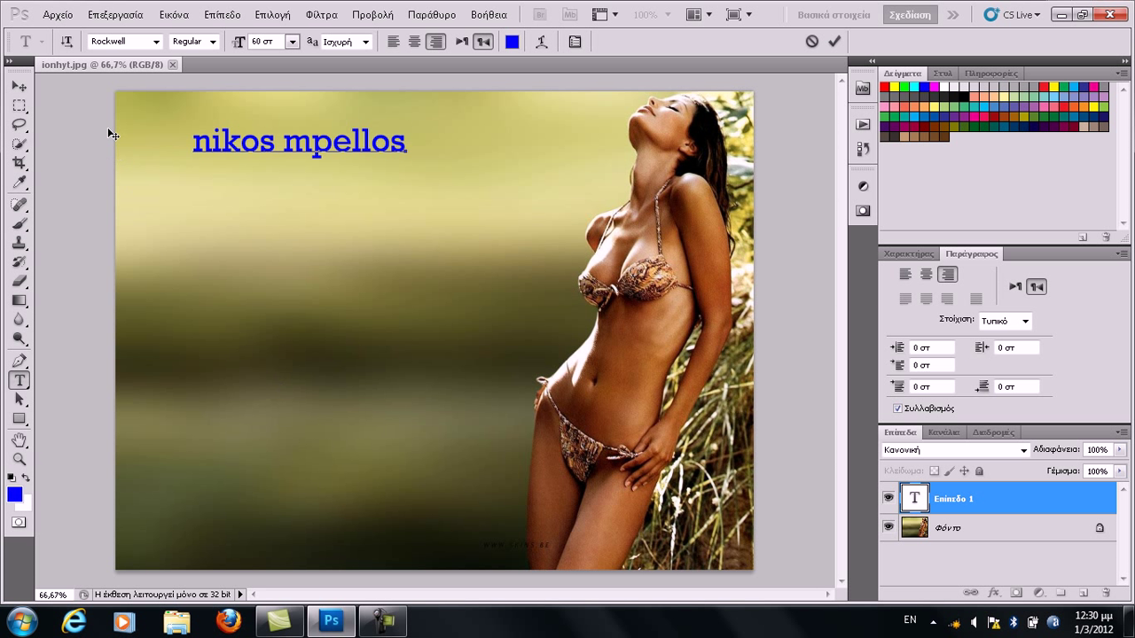
# Try Vladimir Script as the font, then delete the name and the trial letters 'ni'
pyautogui.click(155, 42)
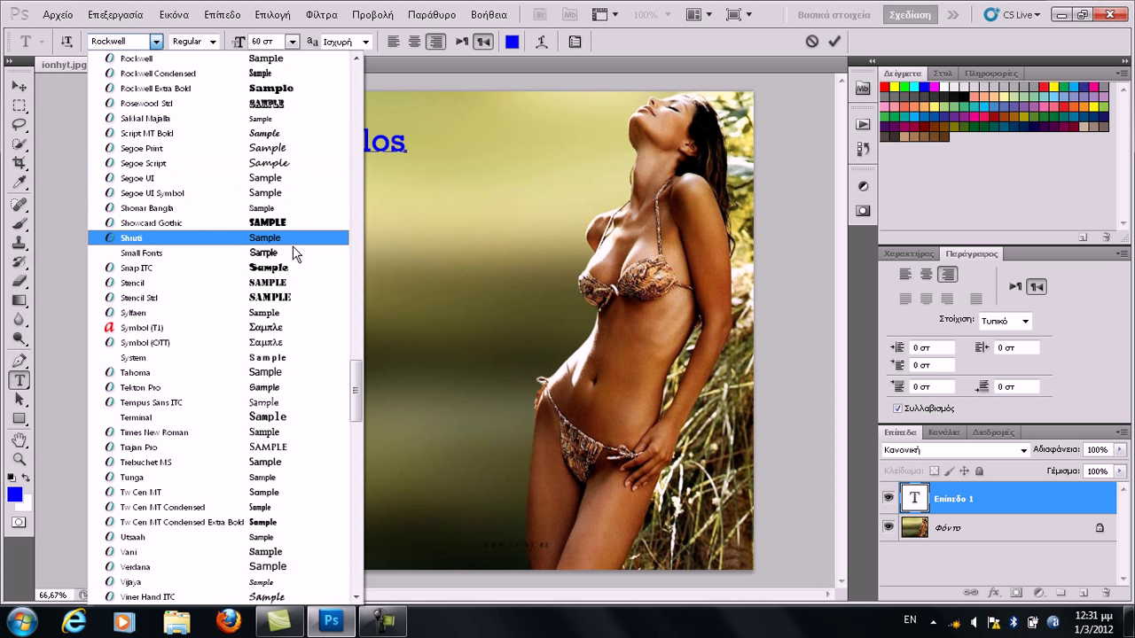
pyautogui.moveTo(359, 390); pyautogui.dragTo(364, 416)
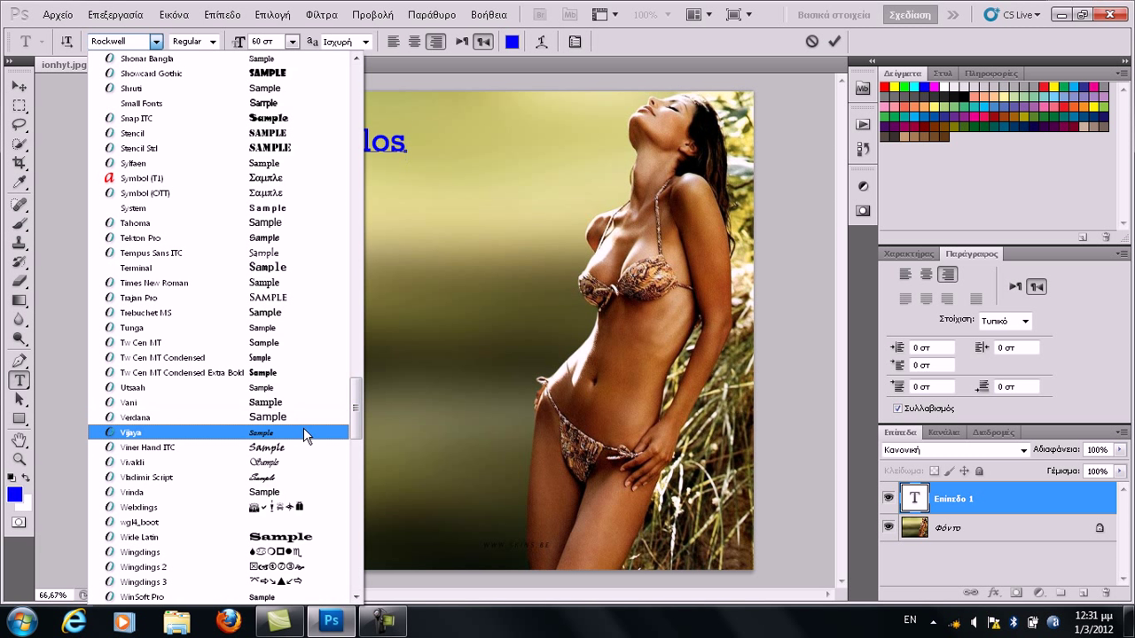
pyautogui.click(275, 479)
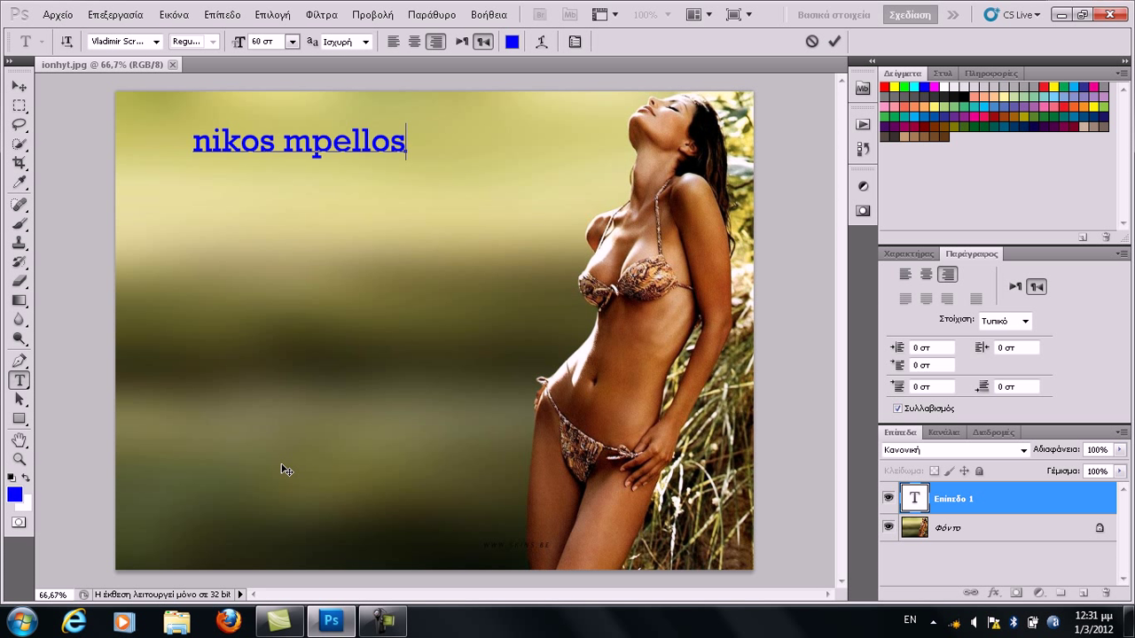
pyautogui.press('BackSpace')
pyautogui.press('BackSpace')
pyautogui.press('BackSpace')
pyautogui.press('BackSpace')
pyautogui.press('BackSpace')
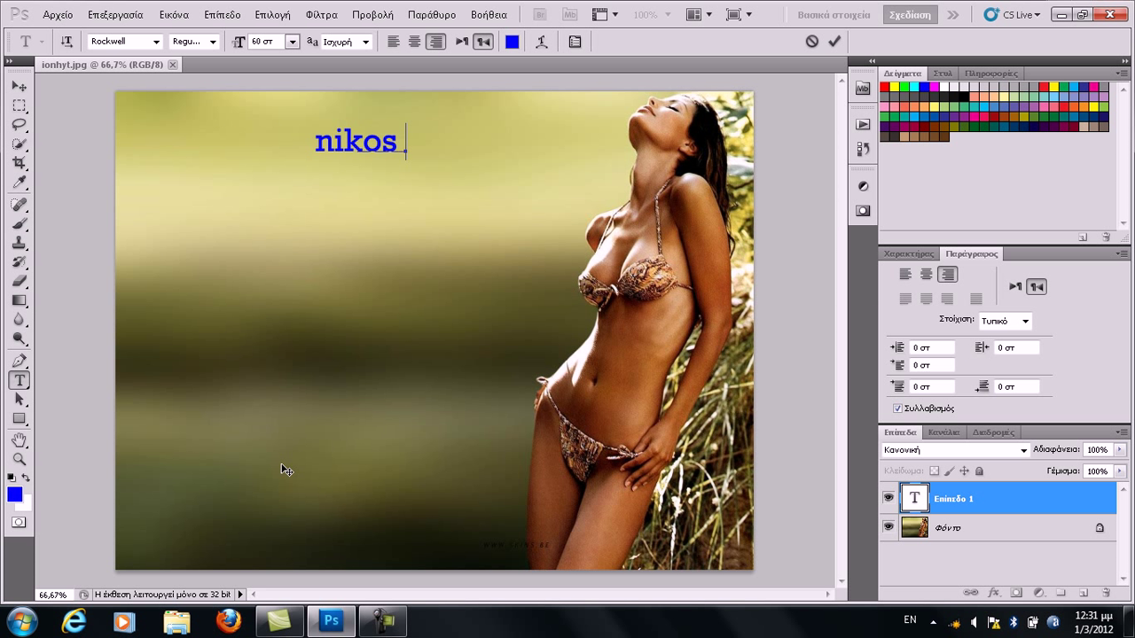
pyautogui.press('BackSpace')
pyautogui.press('BackSpace')
pyautogui.press('BackSpace')
pyautogui.press('BackSpace')
pyautogui.write('ni')
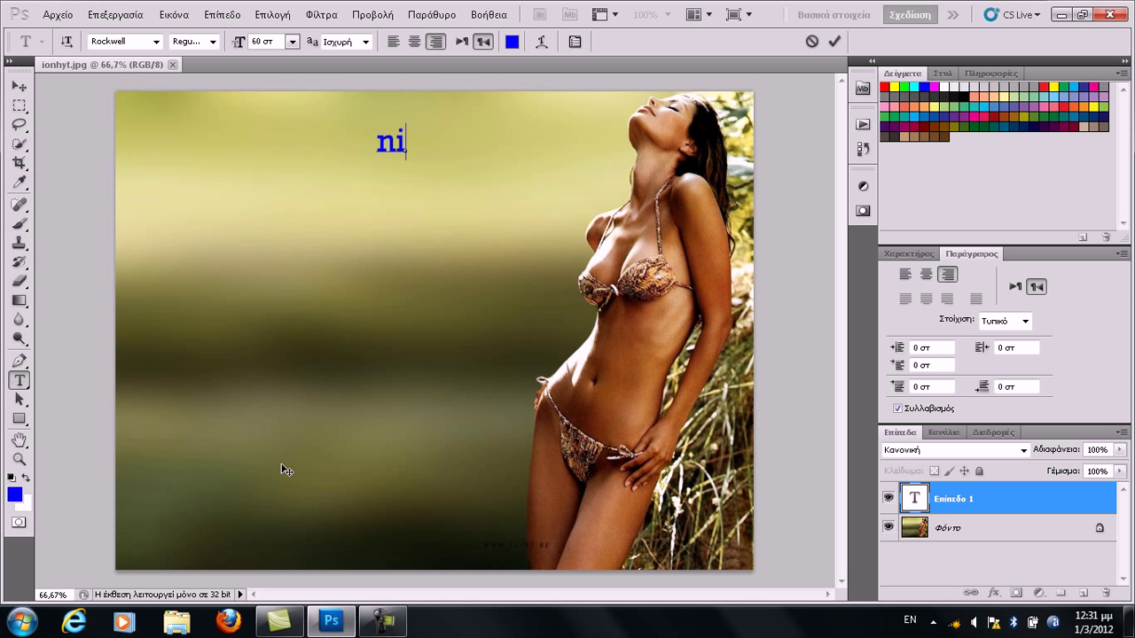
pyautogui.press('BackSpace')
pyautogui.press('BackSpace')
# Try Viner Hand ITC with a trial 'nikos', then erase it
pyautogui.click(156, 42)
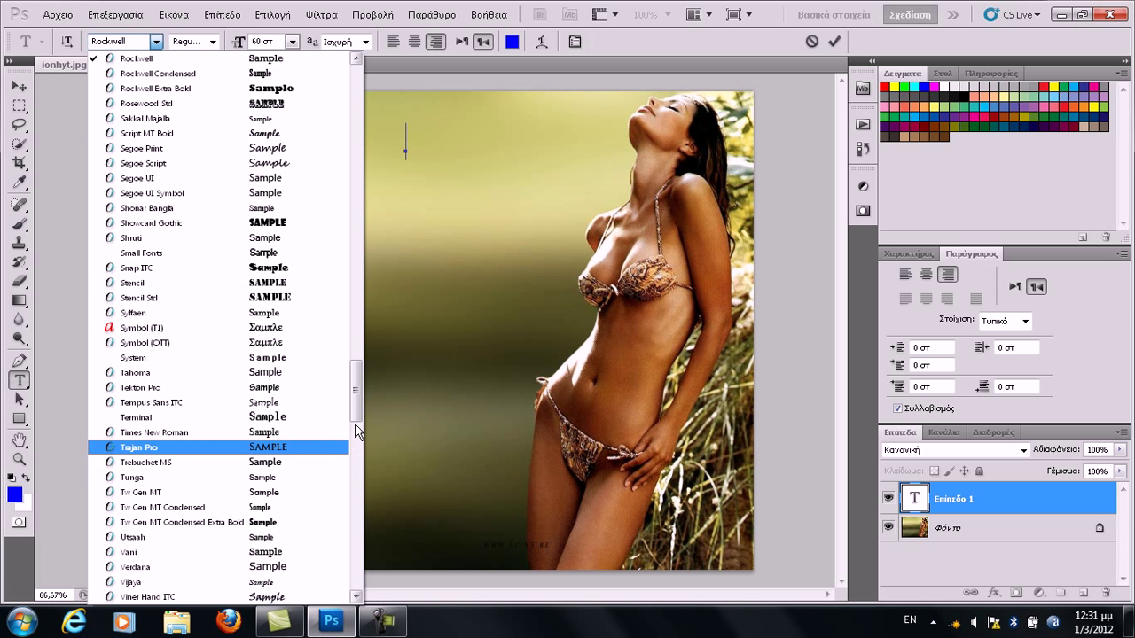
pyautogui.moveTo(356, 408); pyautogui.dragTo(359, 450)
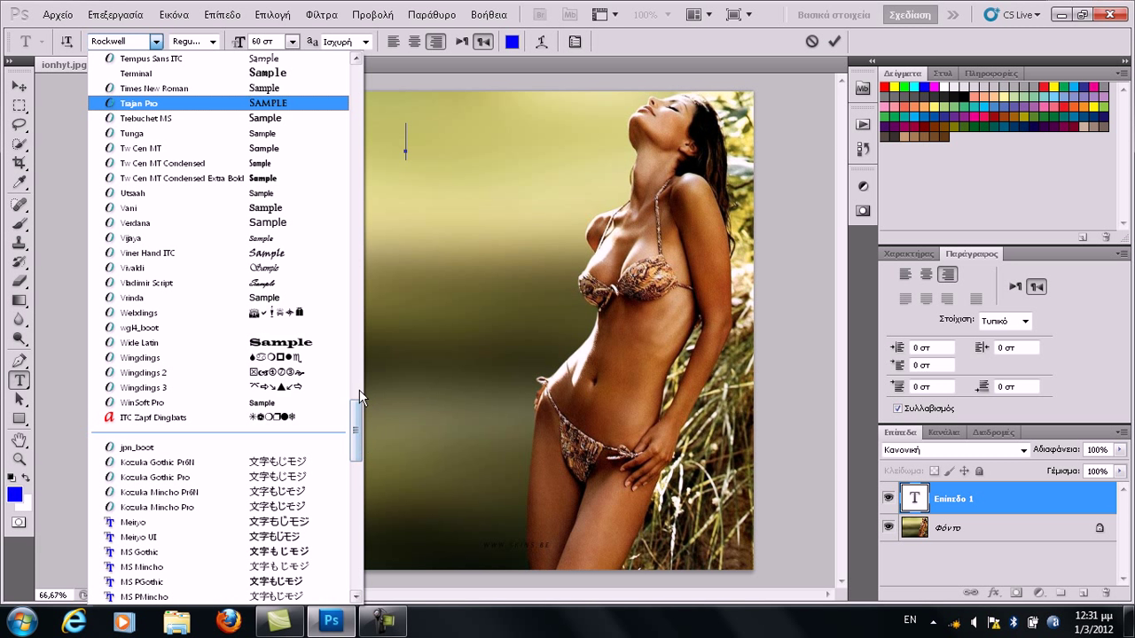
pyautogui.click(297, 254)
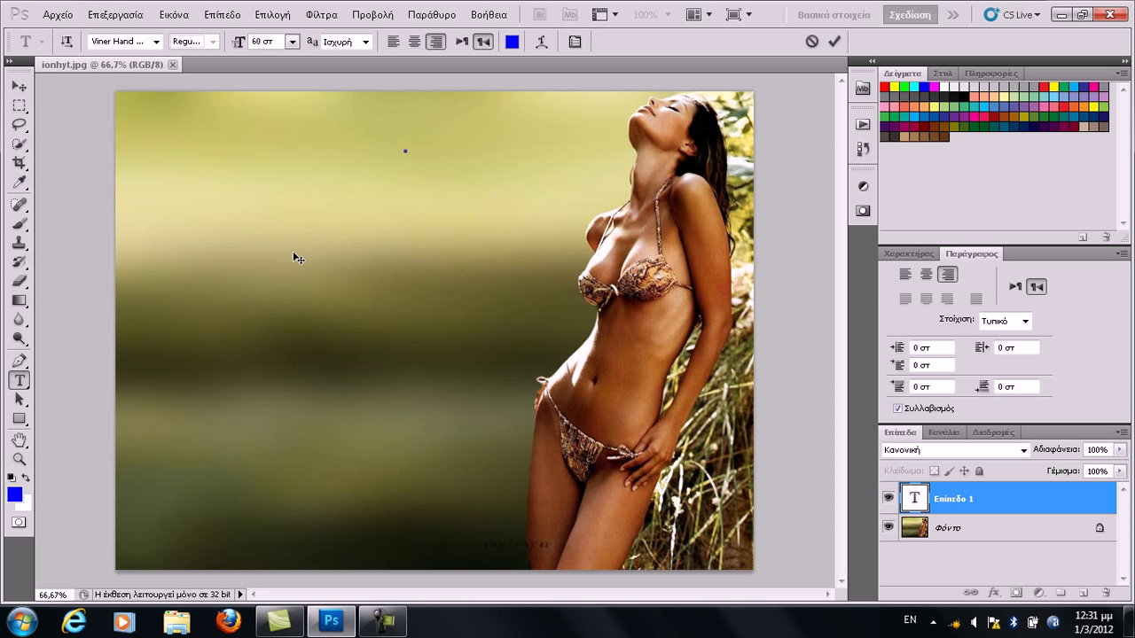
pyautogui.write('n')
pyautogui.write('iko')
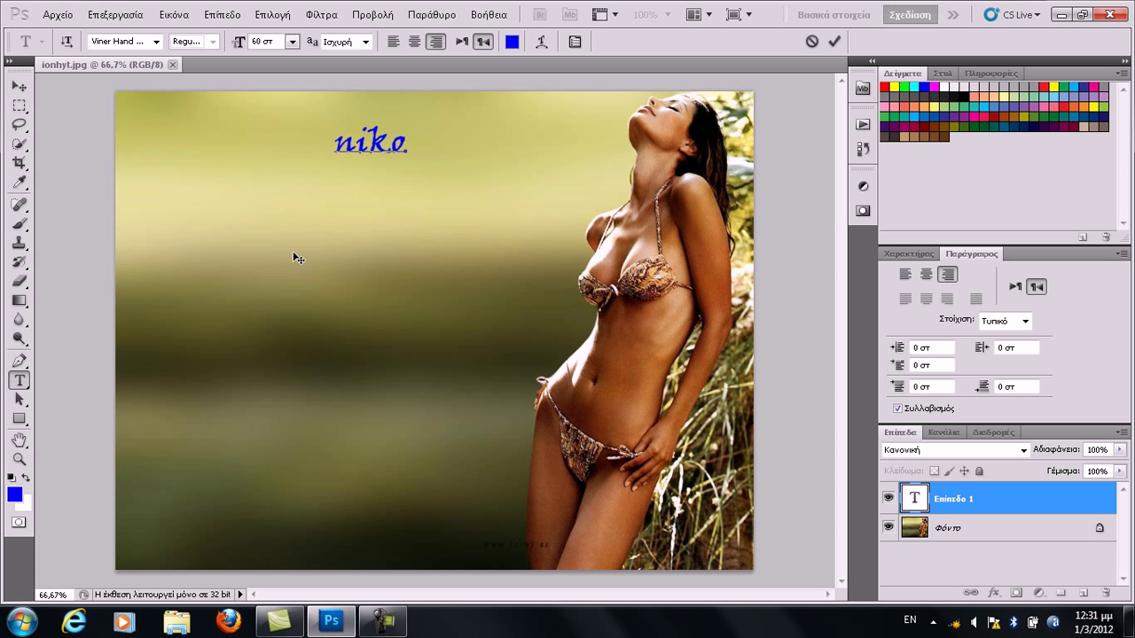
pyautogui.write('s')
pyautogui.press('BackSpace')
pyautogui.press('BackSpace')
pyautogui.press('BackSpace')
pyautogui.press('BackSpace')
pyautogui.press('BackSpace')
# Switch the font to Orator Std, test 'N.IKO', then erase it
pyautogui.click(156, 41)
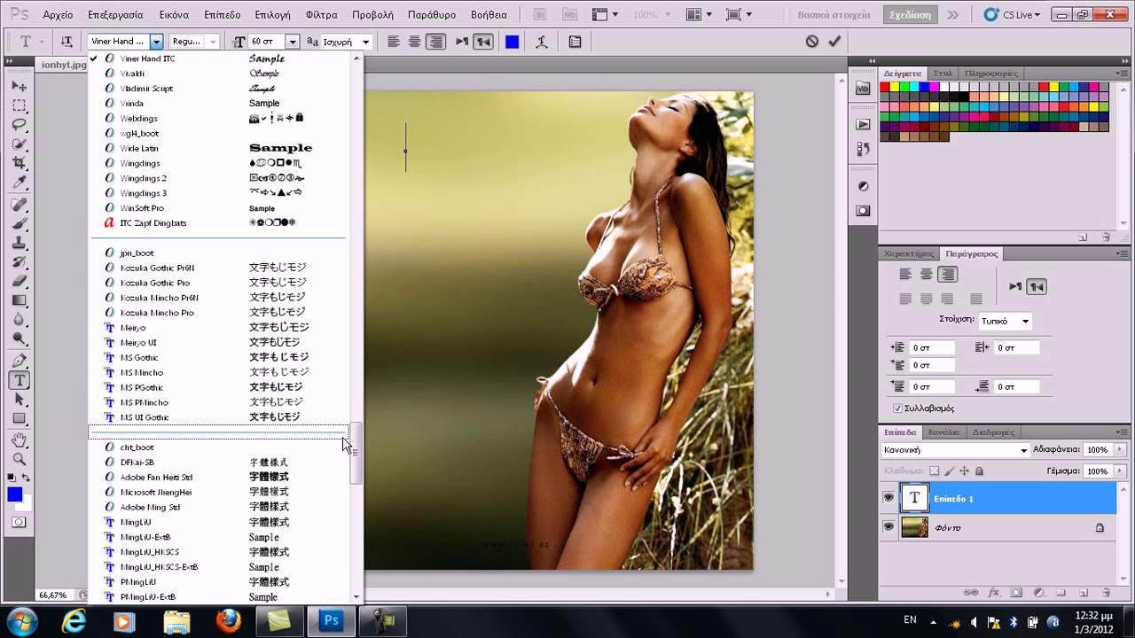
pyautogui.moveTo(356, 442); pyautogui.dragTo(374, 347)
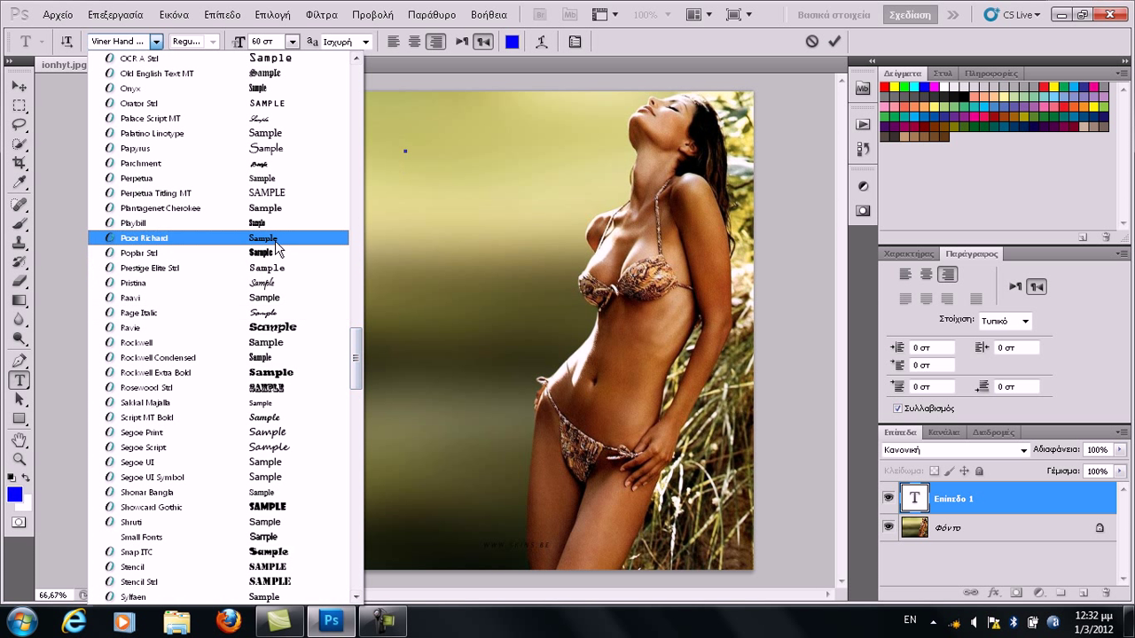
pyautogui.click(293, 105)
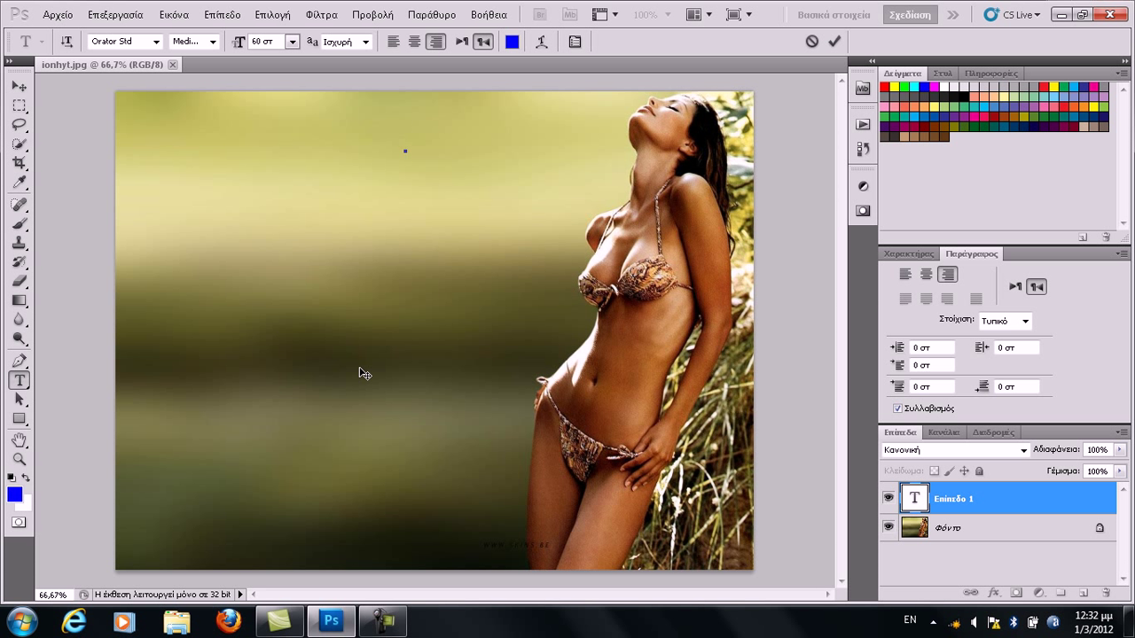
pyautogui.write('N.')
pyautogui.write('IK')
pyautogui.write('O')
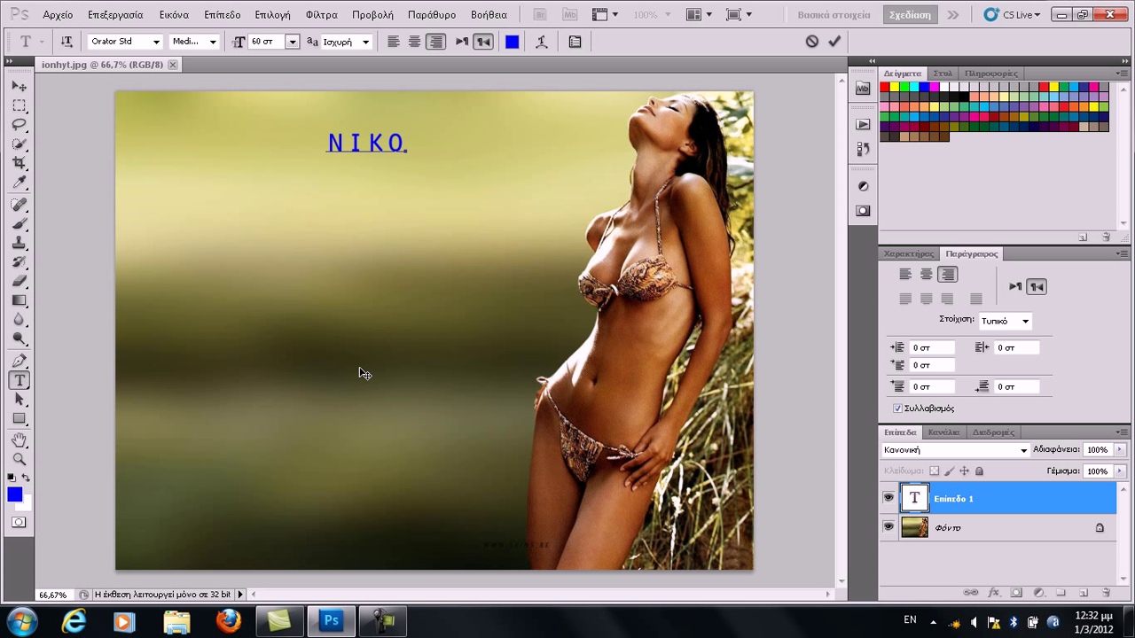
pyautogui.press('BackSpace')
pyautogui.press('BackSpace')
pyautogui.press('BackSpace')
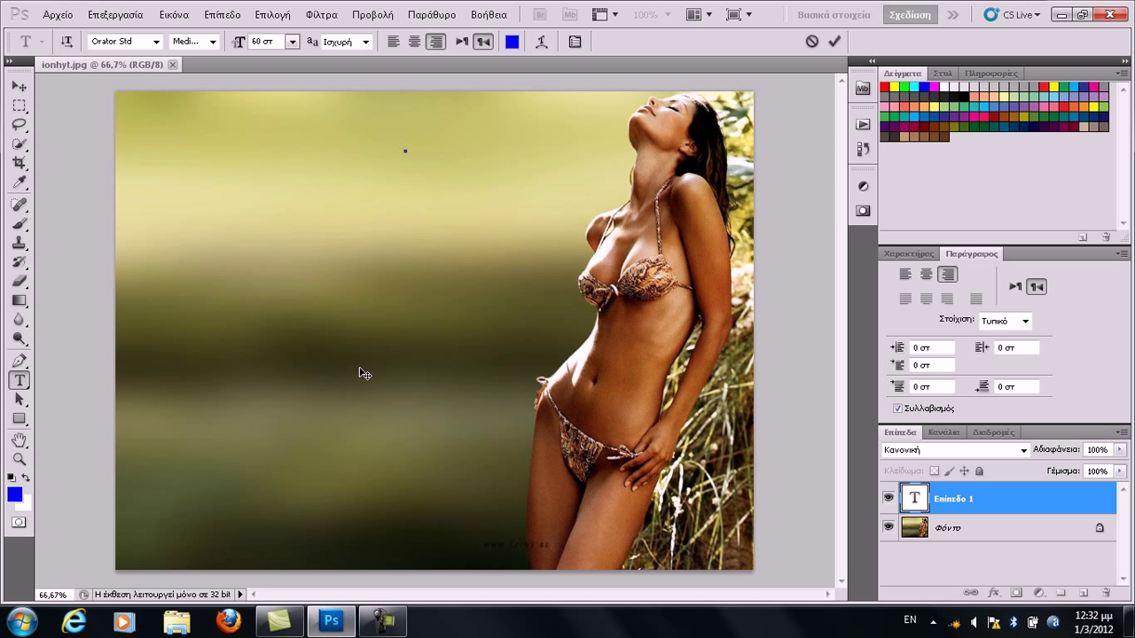
pyautogui.click(156, 41)
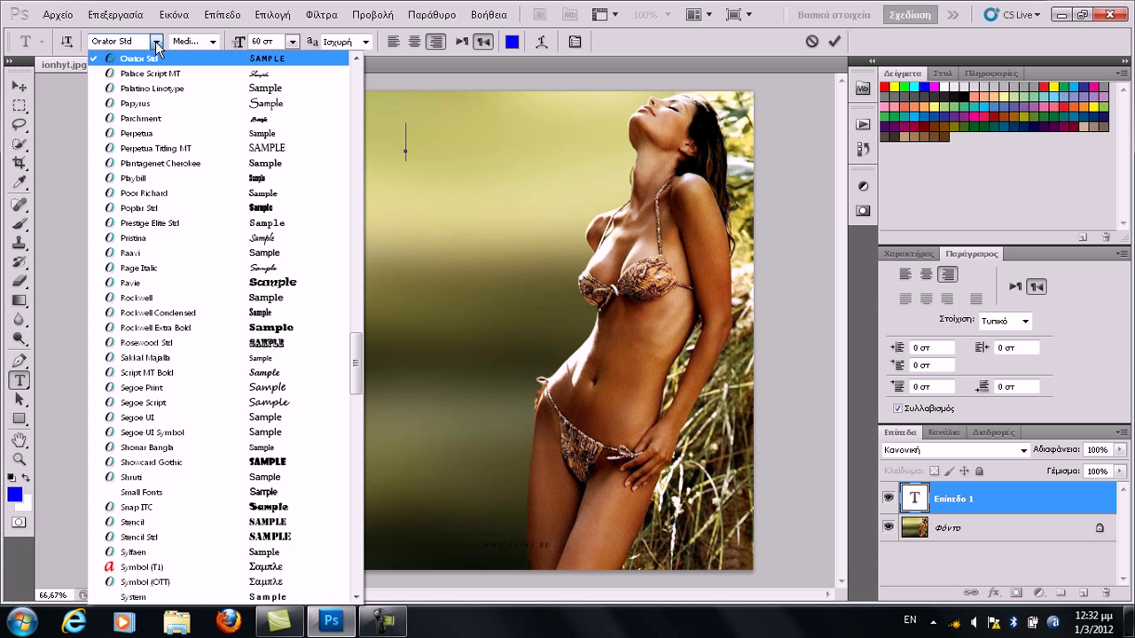
pyautogui.click(274, 134)
pyautogui.write('nikos')
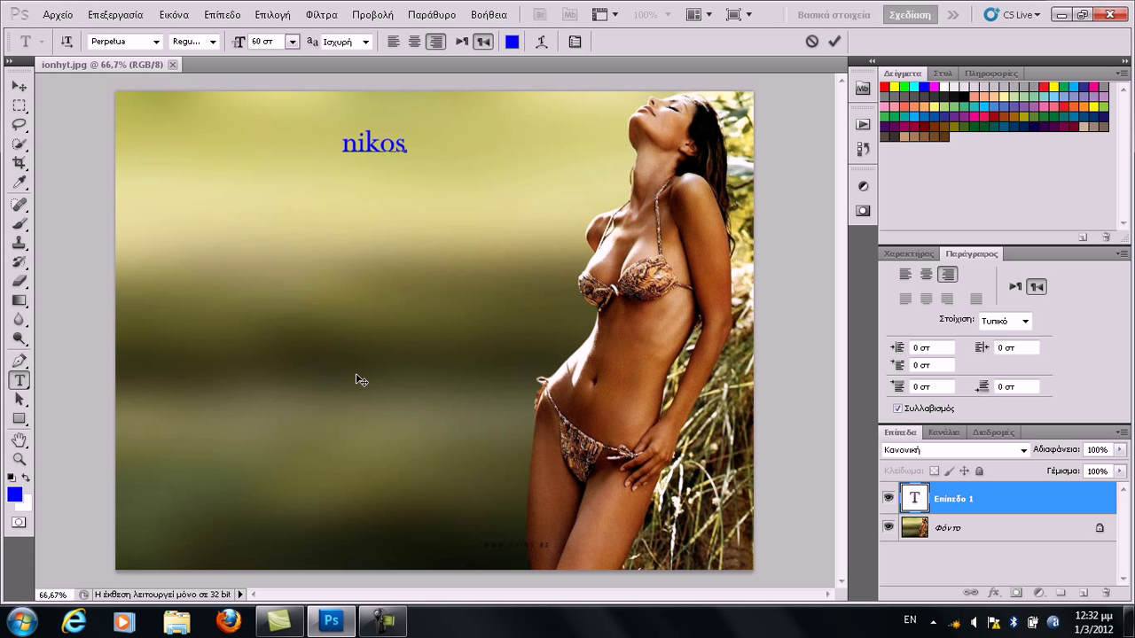
pyautogui.write(' mpellos')
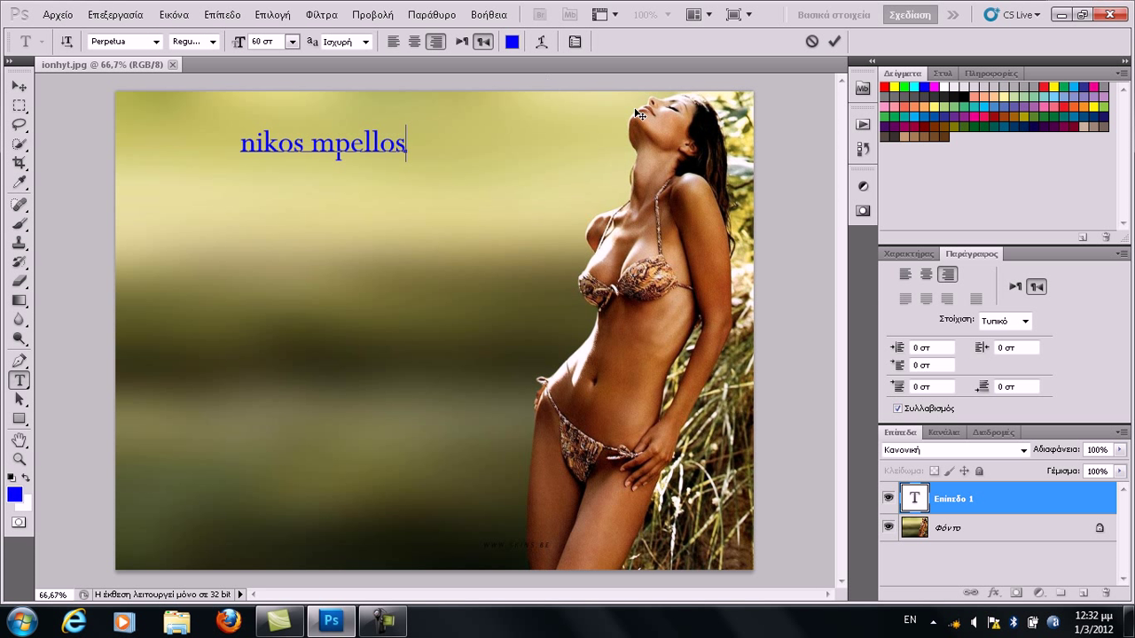
# Apply the first preset from the Styles panel, giving the name a dark Color Overlay
pyautogui.click(862, 212)
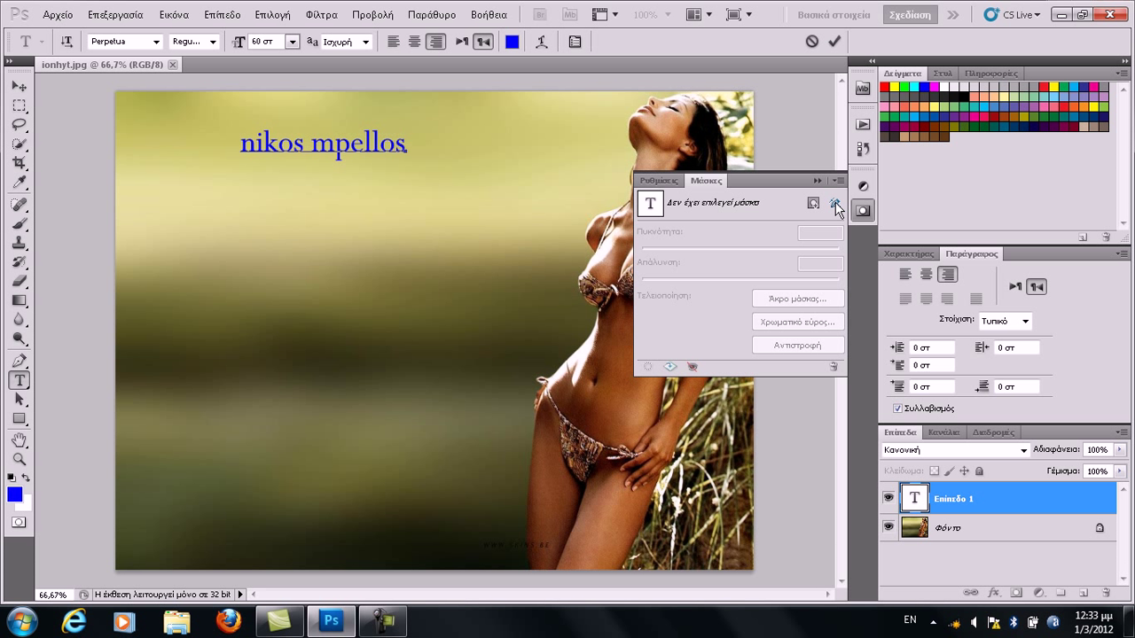
pyautogui.click(941, 74)
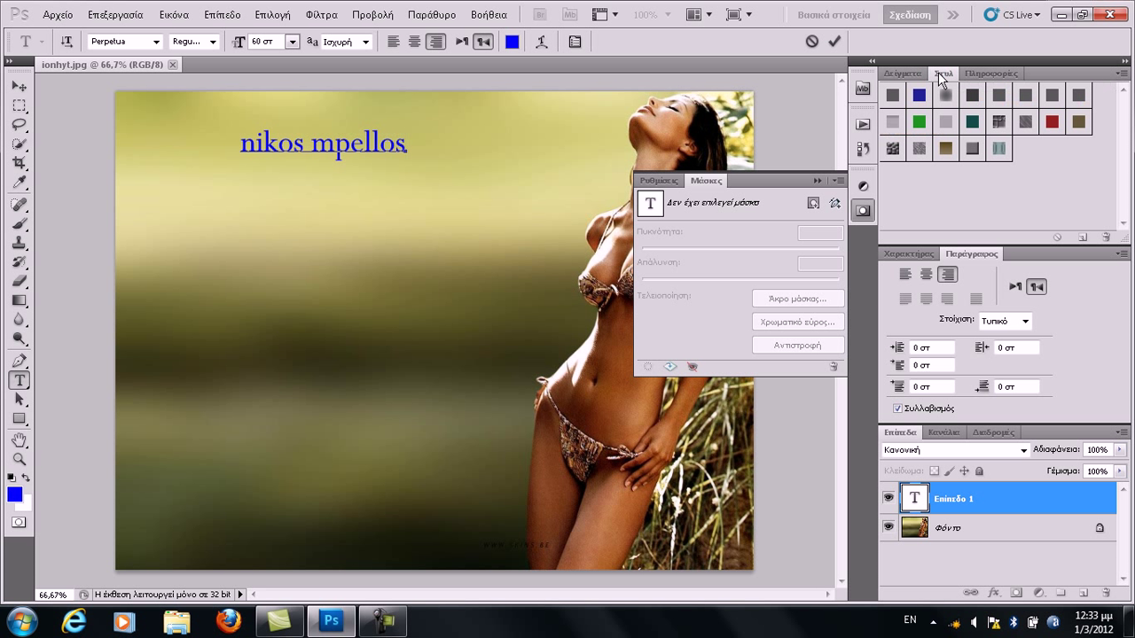
pyautogui.click(1122, 74)
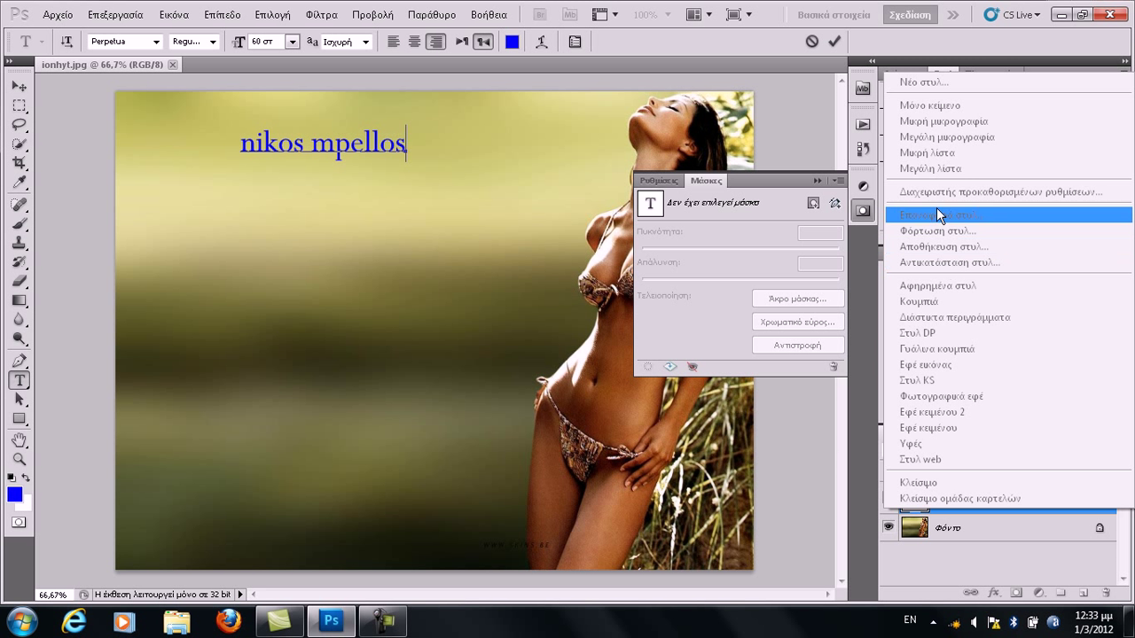
pyautogui.click(801, 489)
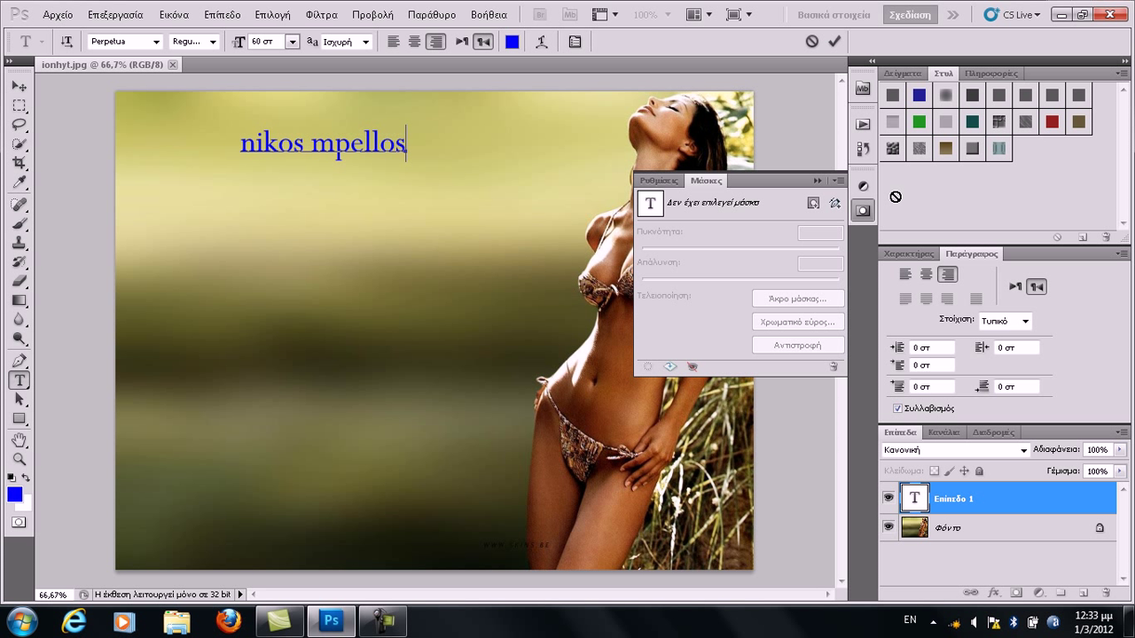
pyautogui.click(893, 95)
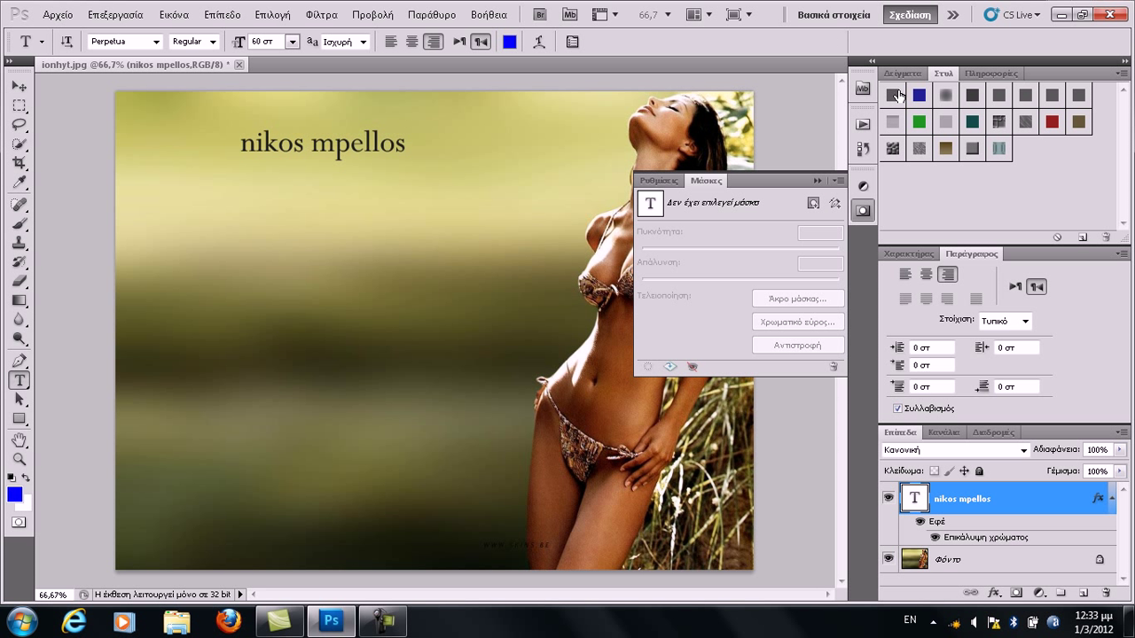
pyautogui.click(1123, 74)
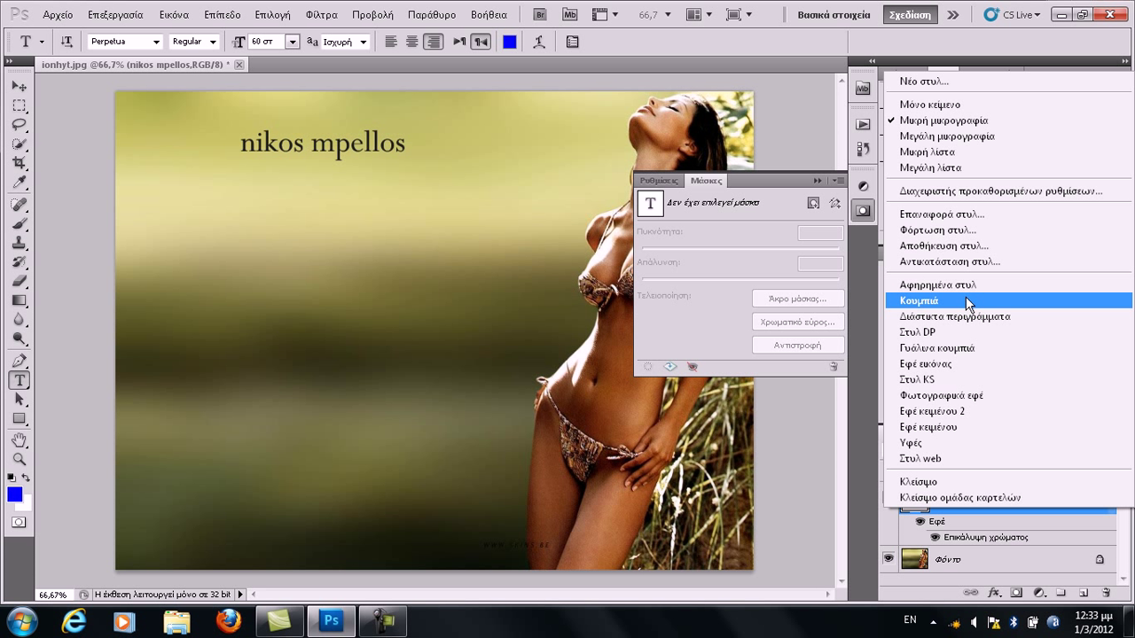
# Load the Buttons style set in place of the current styles and try its first-row styles
pyautogui.click(967, 299)
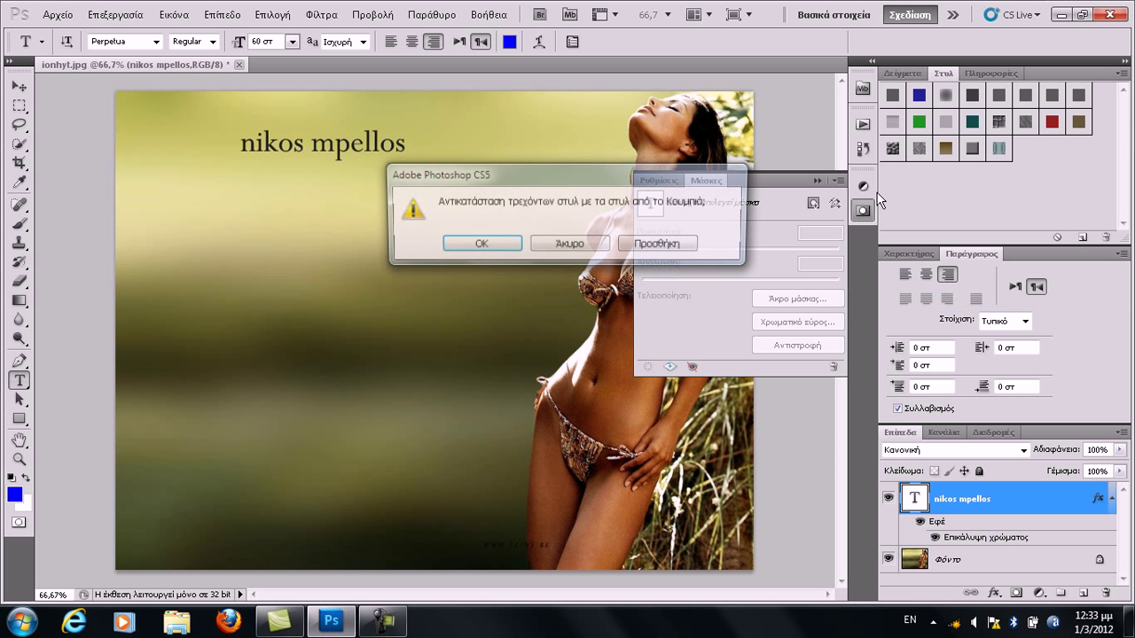
pyautogui.click(447, 245)
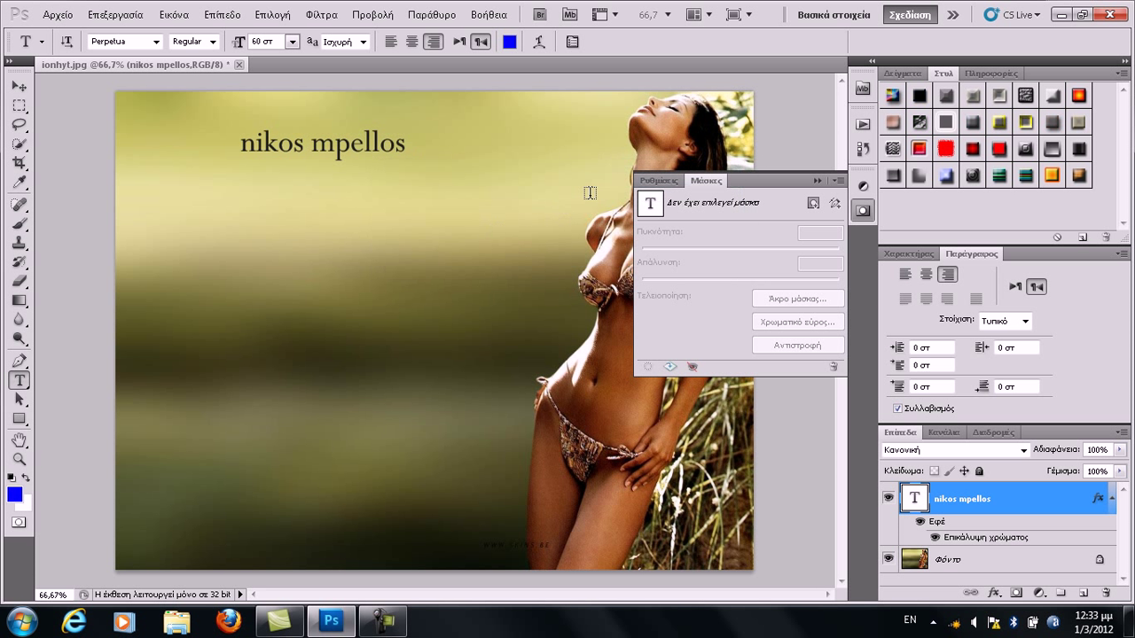
pyautogui.click(892, 98)
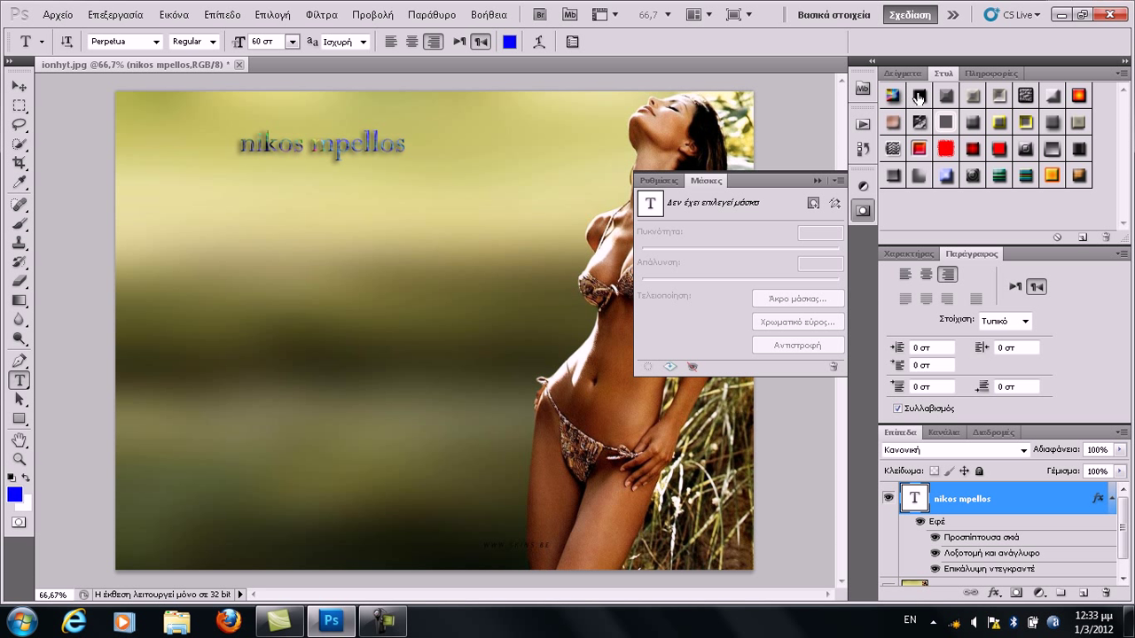
pyautogui.click(919, 97)
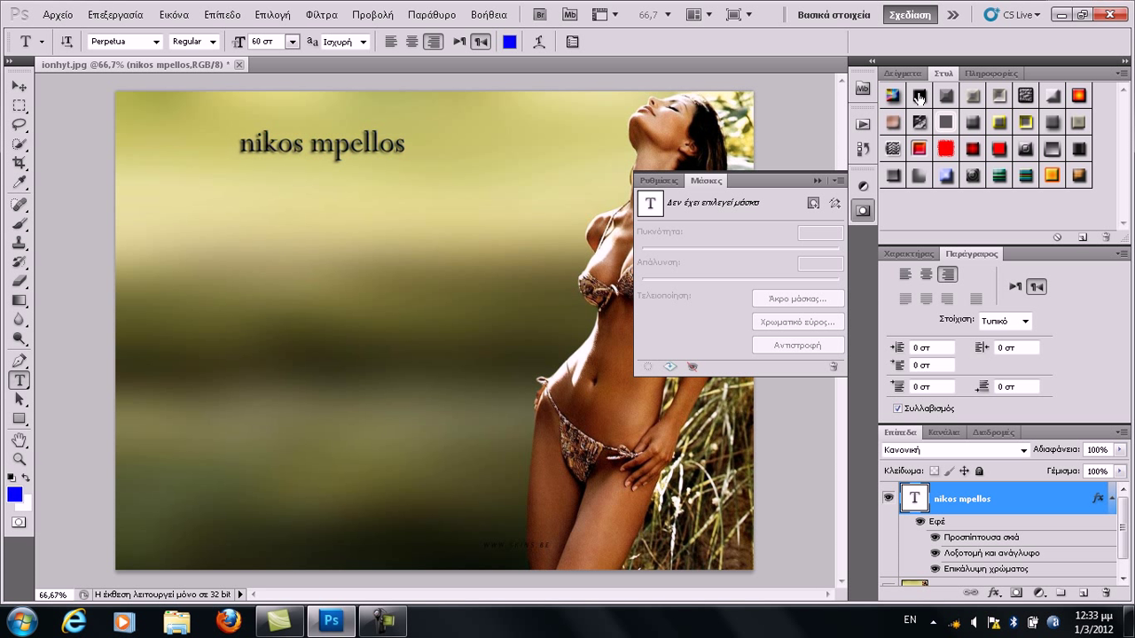
pyautogui.click(973, 97)
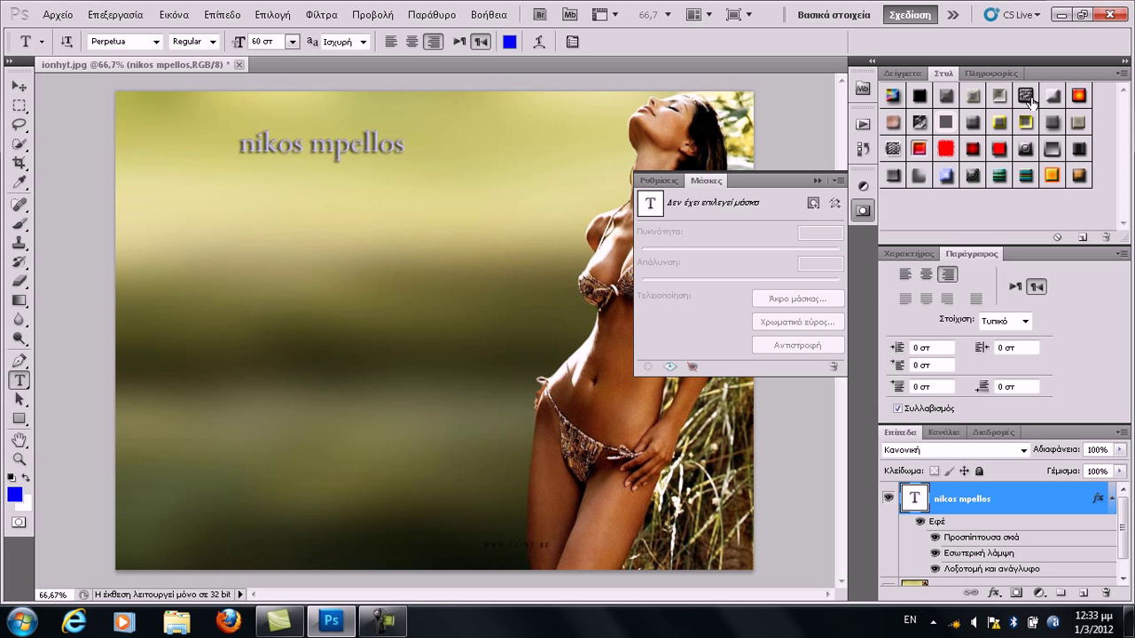
pyautogui.click(1026, 98)
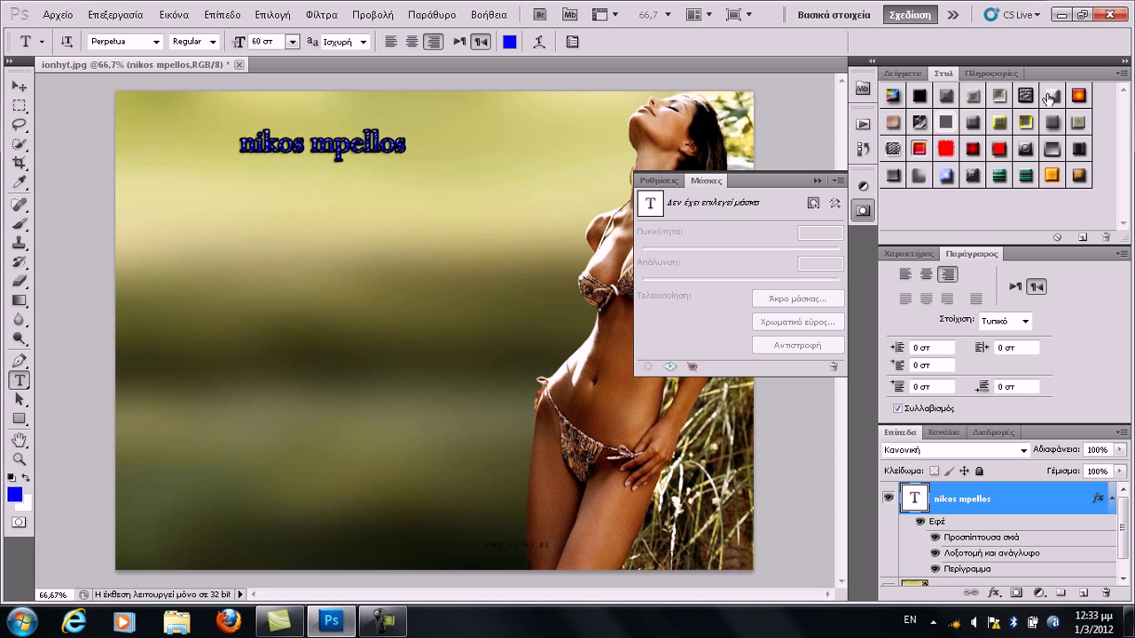
pyautogui.click(1049, 97)
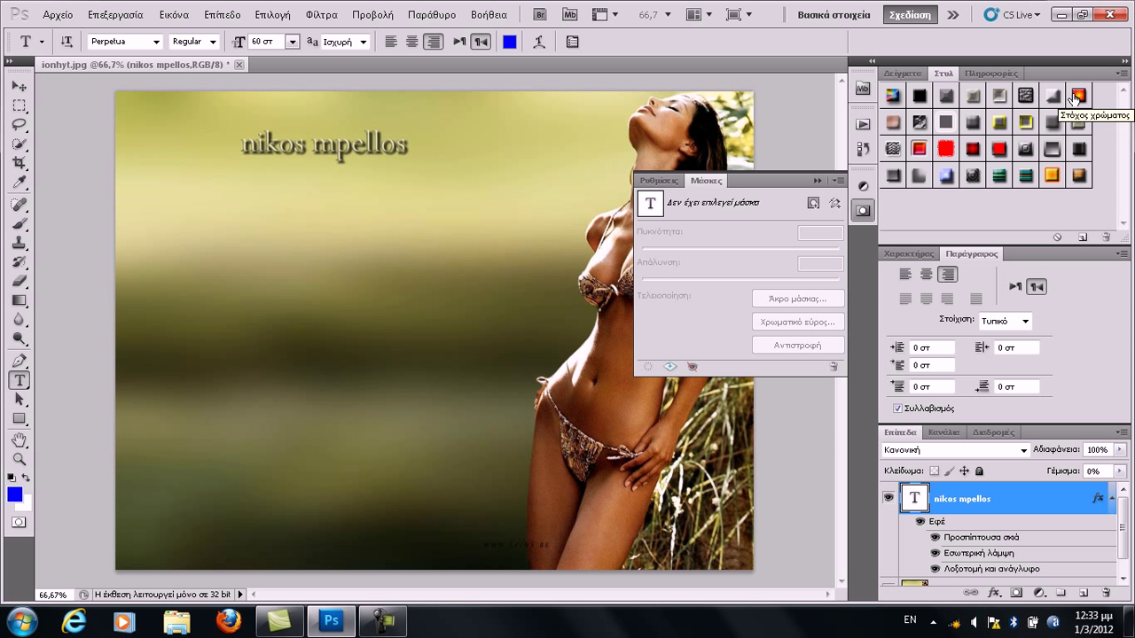
pyautogui.click(1077, 97)
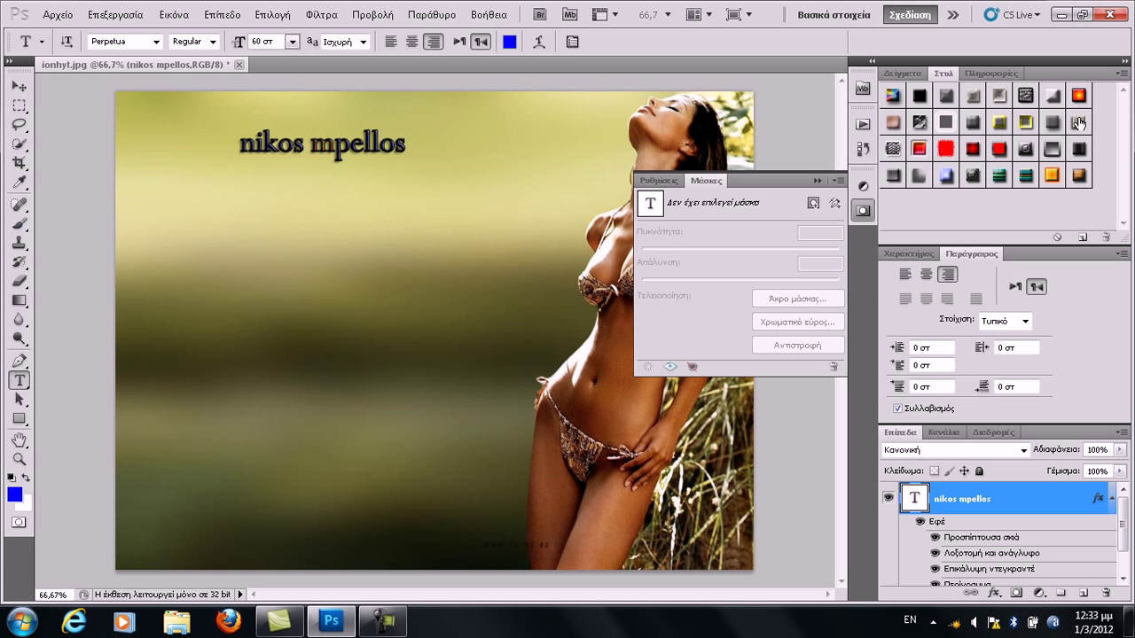
# Try the second-row Buttons styles, including gold, blue bevelled and brown gradient
pyautogui.click(1077, 122)
pyautogui.click(1049, 122)
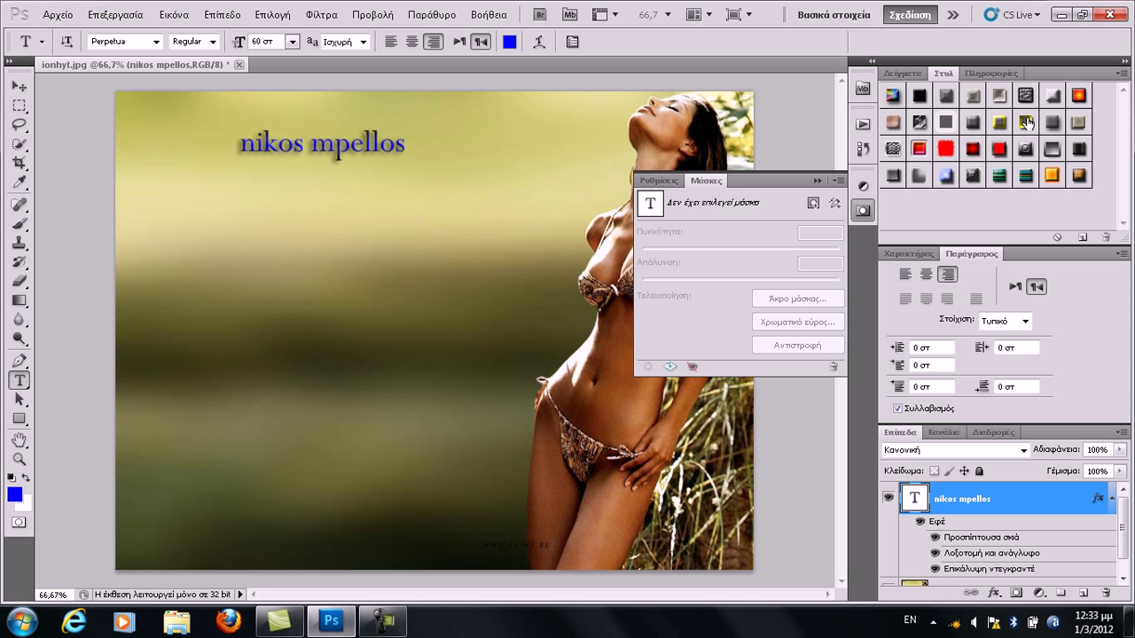
pyautogui.click(1025, 122)
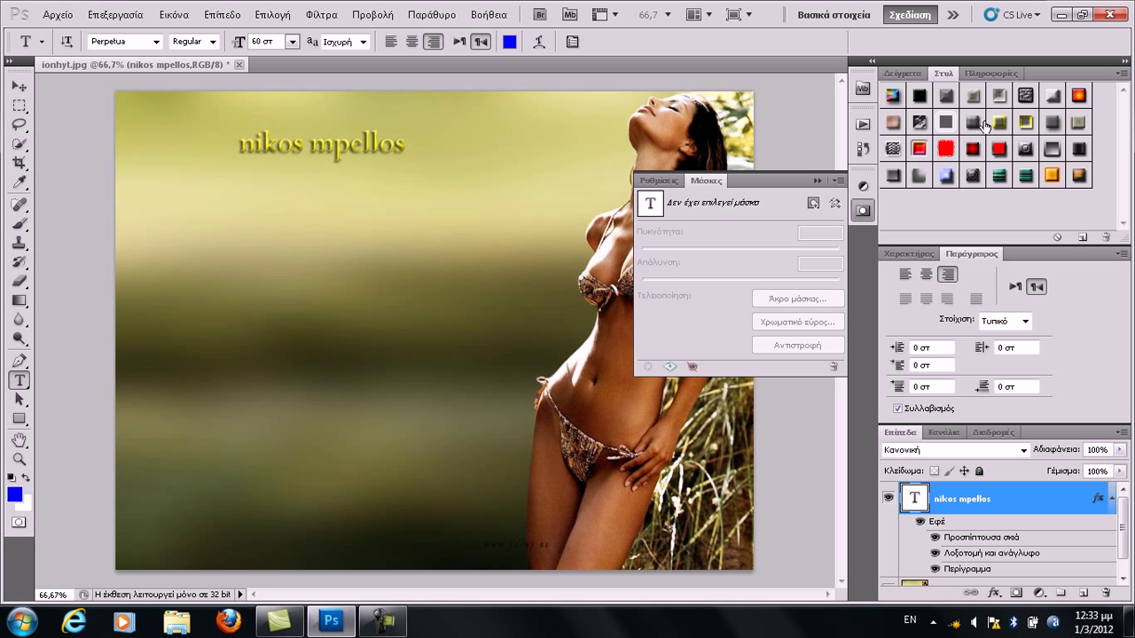
pyautogui.click(973, 122)
pyautogui.click(944, 124)
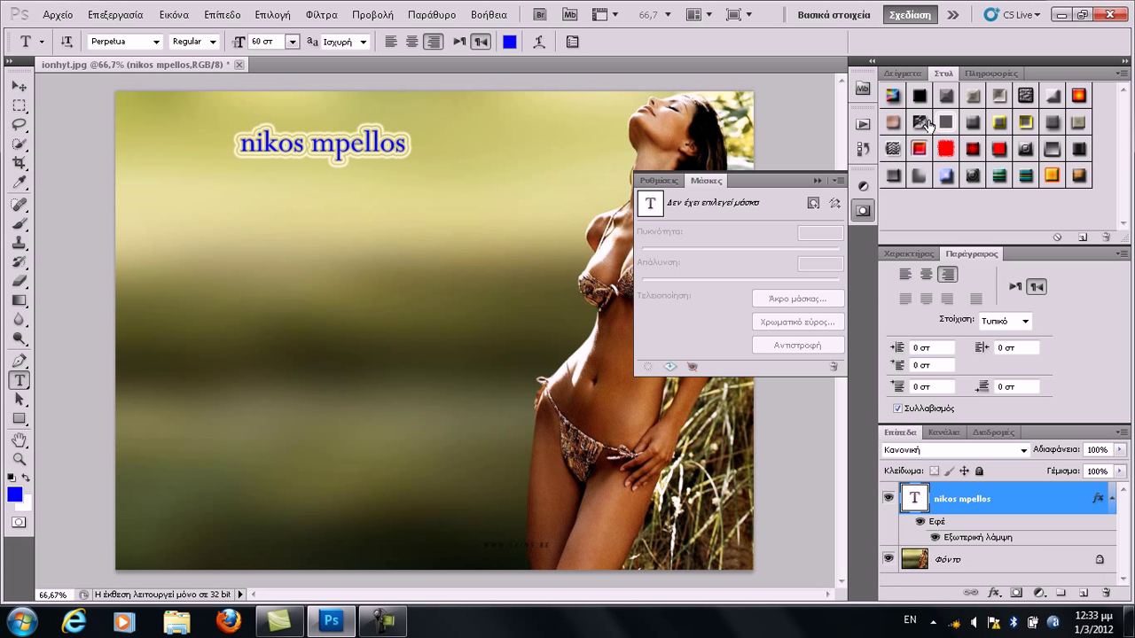
pyautogui.click(918, 124)
pyautogui.click(893, 125)
# Try the remaining Buttons styles, settling on green textured lettering for the title
pyautogui.click(893, 148)
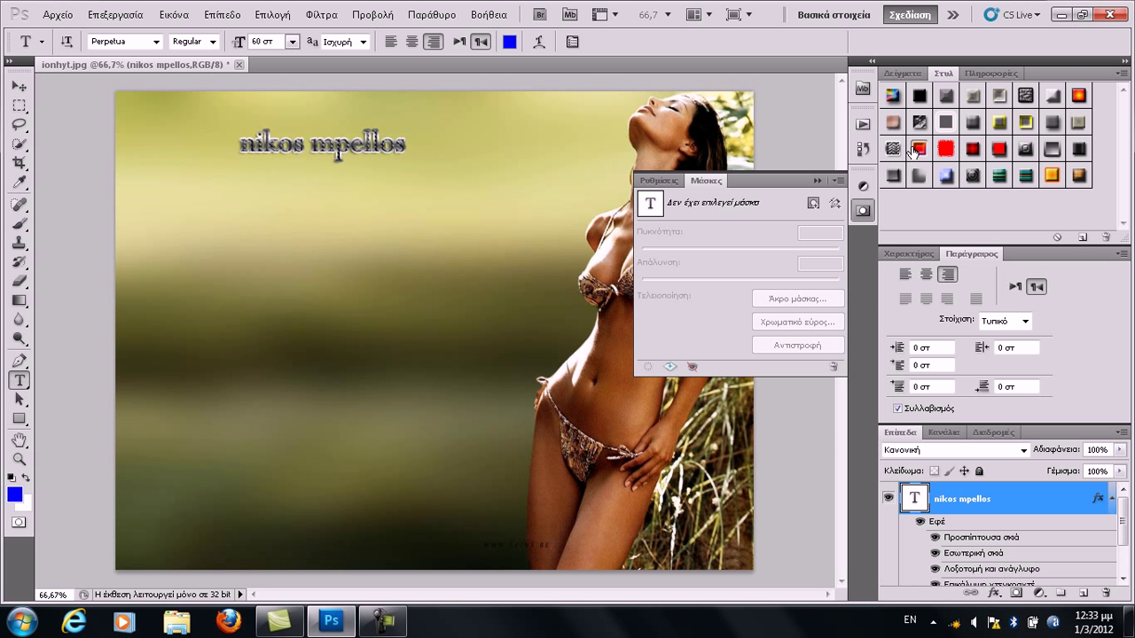
pyautogui.click(945, 148)
pyautogui.click(972, 148)
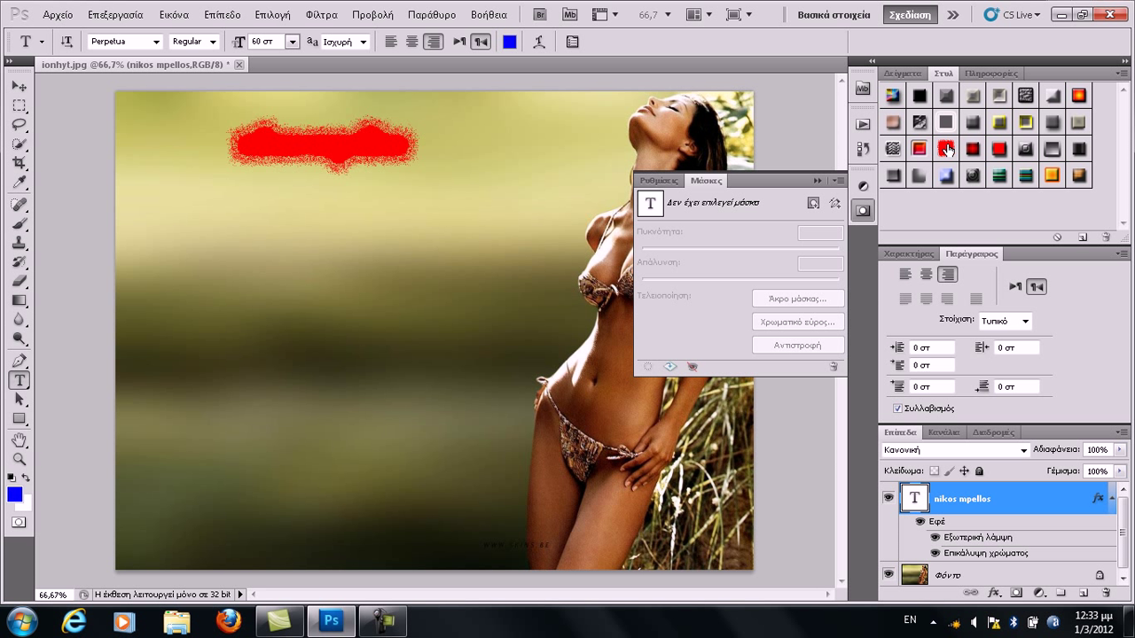
pyautogui.click(1025, 148)
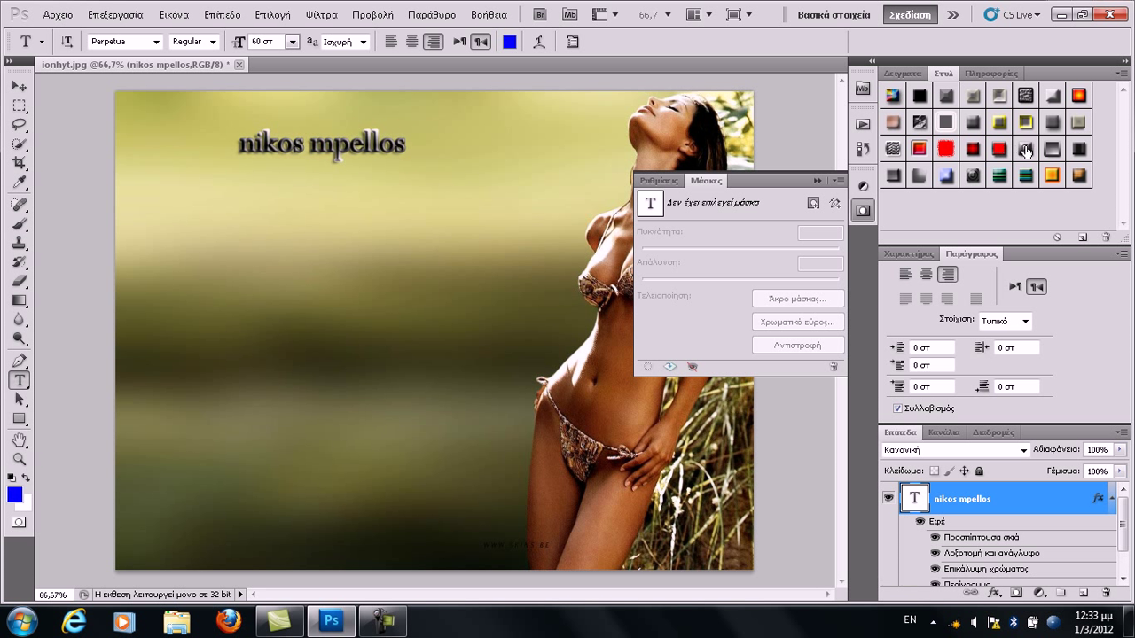
pyautogui.click(1052, 150)
pyautogui.click(1079, 149)
pyautogui.click(1081, 177)
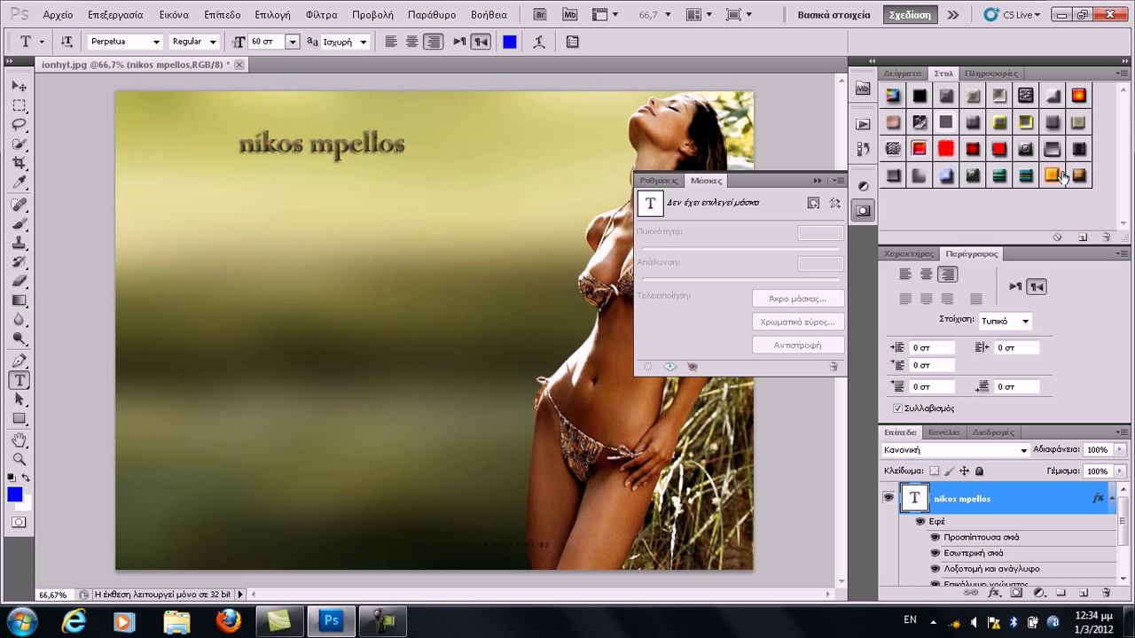
pyautogui.click(1051, 177)
pyautogui.click(1027, 177)
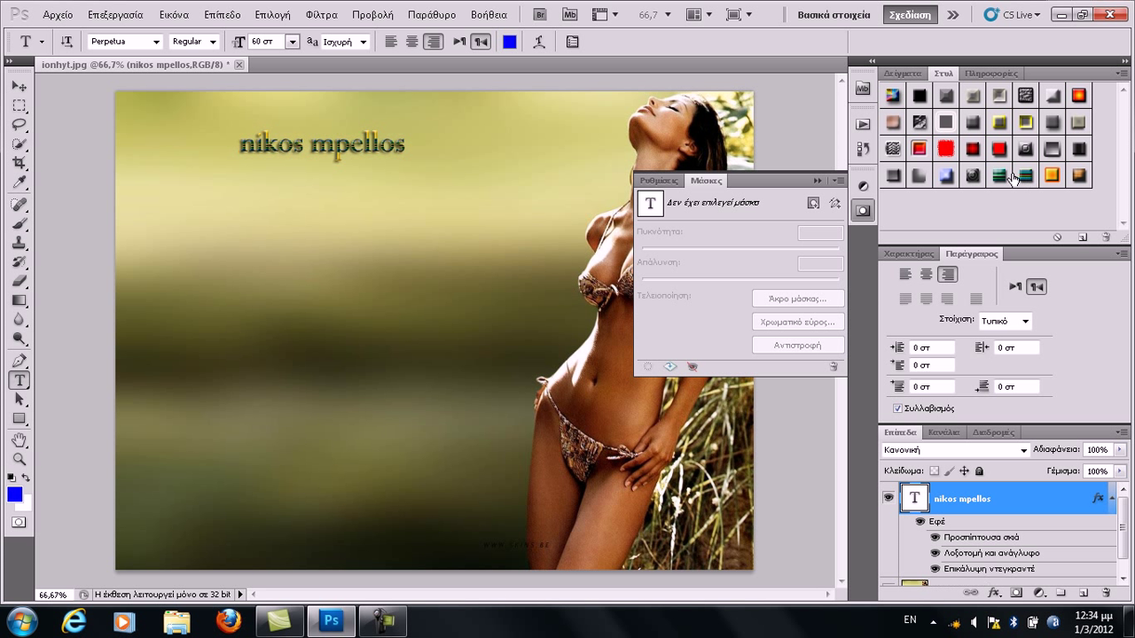
pyautogui.click(947, 177)
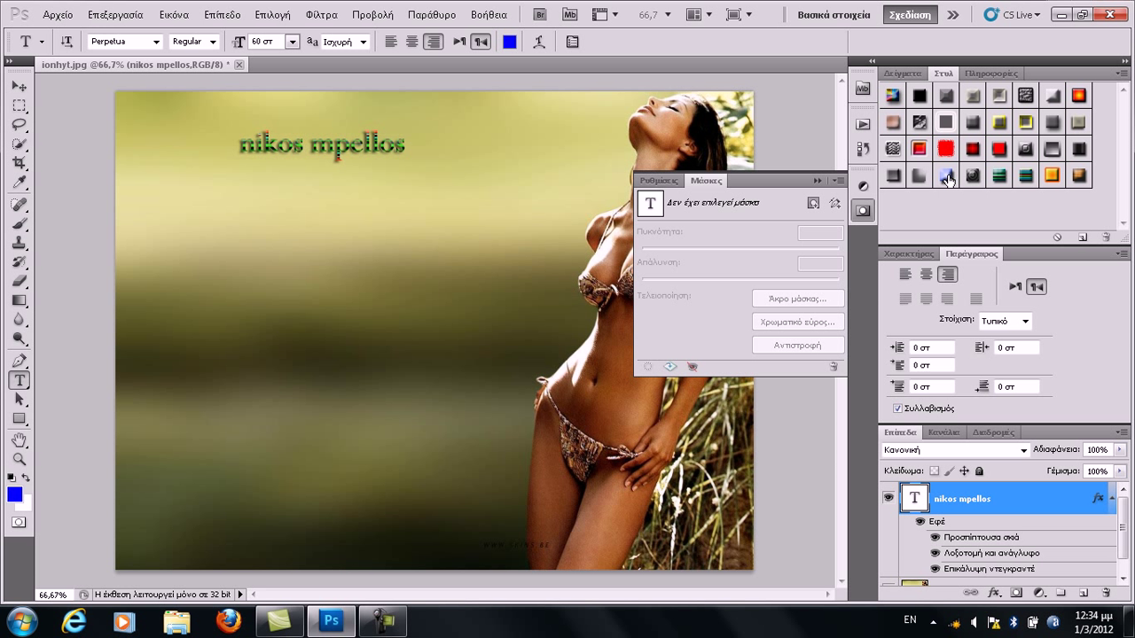
pyautogui.click(1026, 176)
# Close the floating Masks panel and minimize the Photoshop window, leaving the Windows desktop visible
pyautogui.click(816, 179)
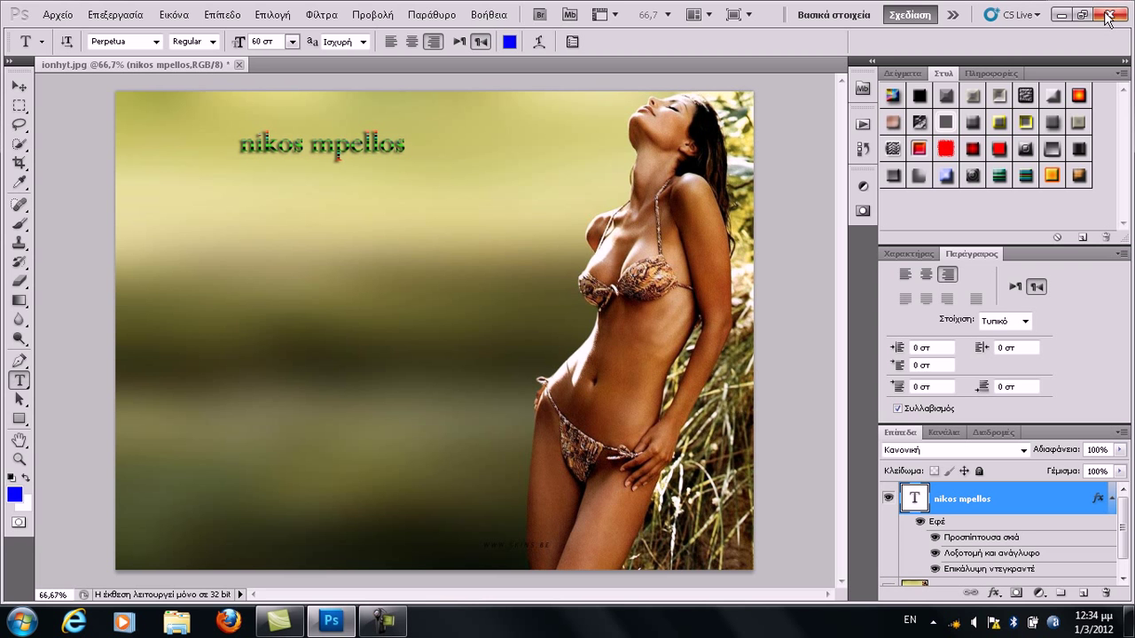
pyautogui.click(1062, 15)
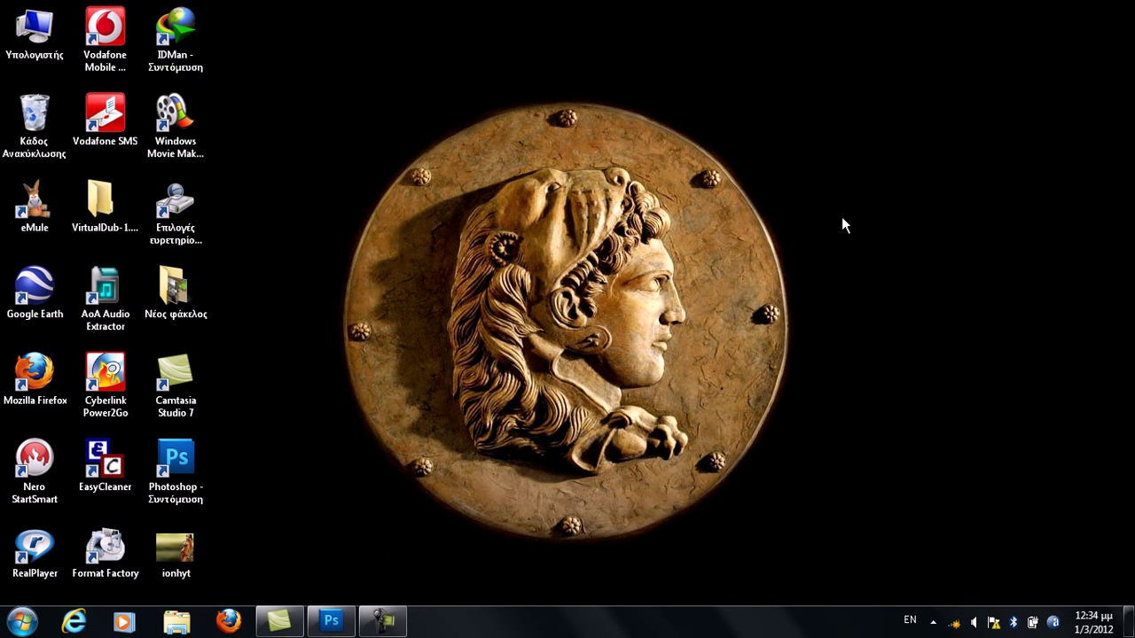
pyautogui.click(383, 622)
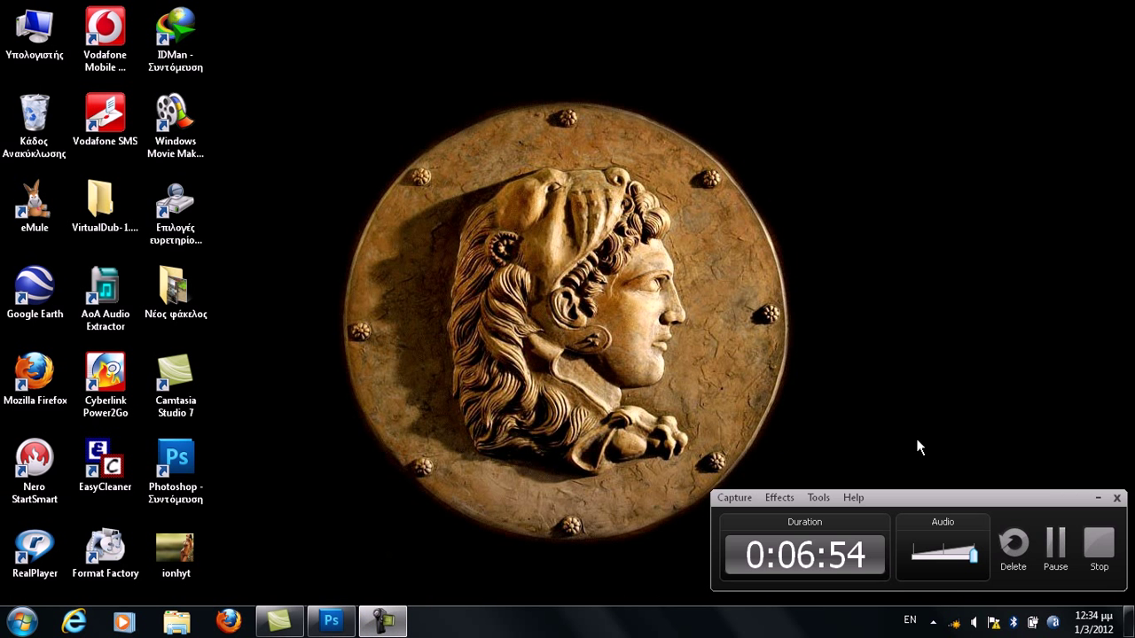